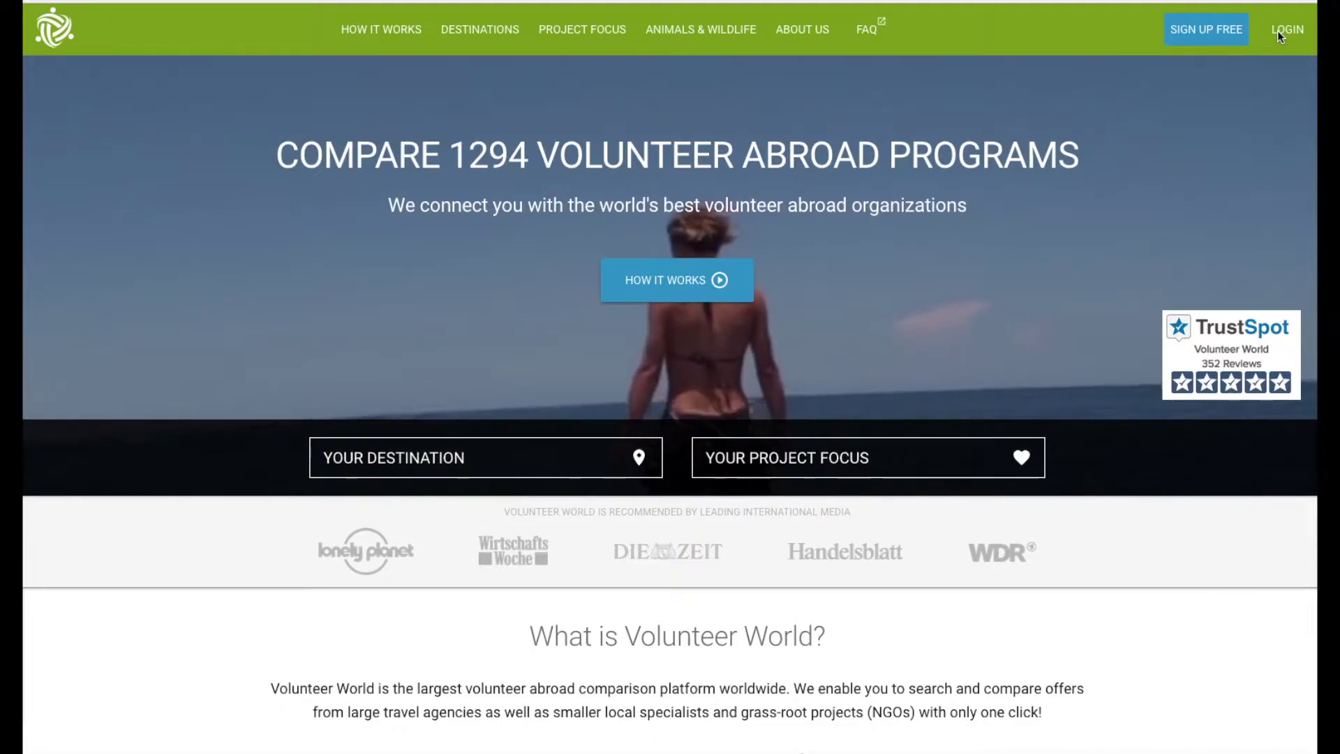
Sign in and start a new volunteer program, beginning with its title field
{"action": "left_click", "coordinate": [1277, 32]}
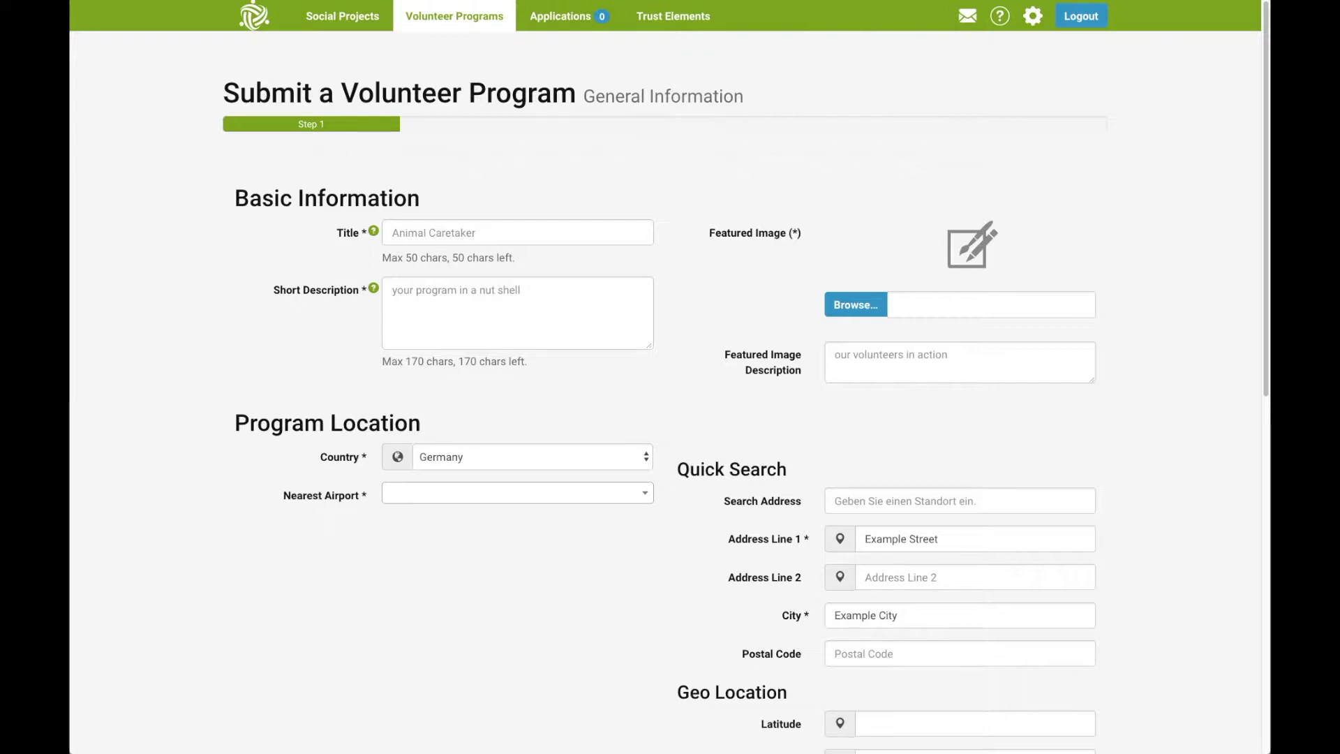
{"action": "left_click", "coordinate": [429, 233]}
{"action": "type", "text": "Example Forest Conservation Helper"}
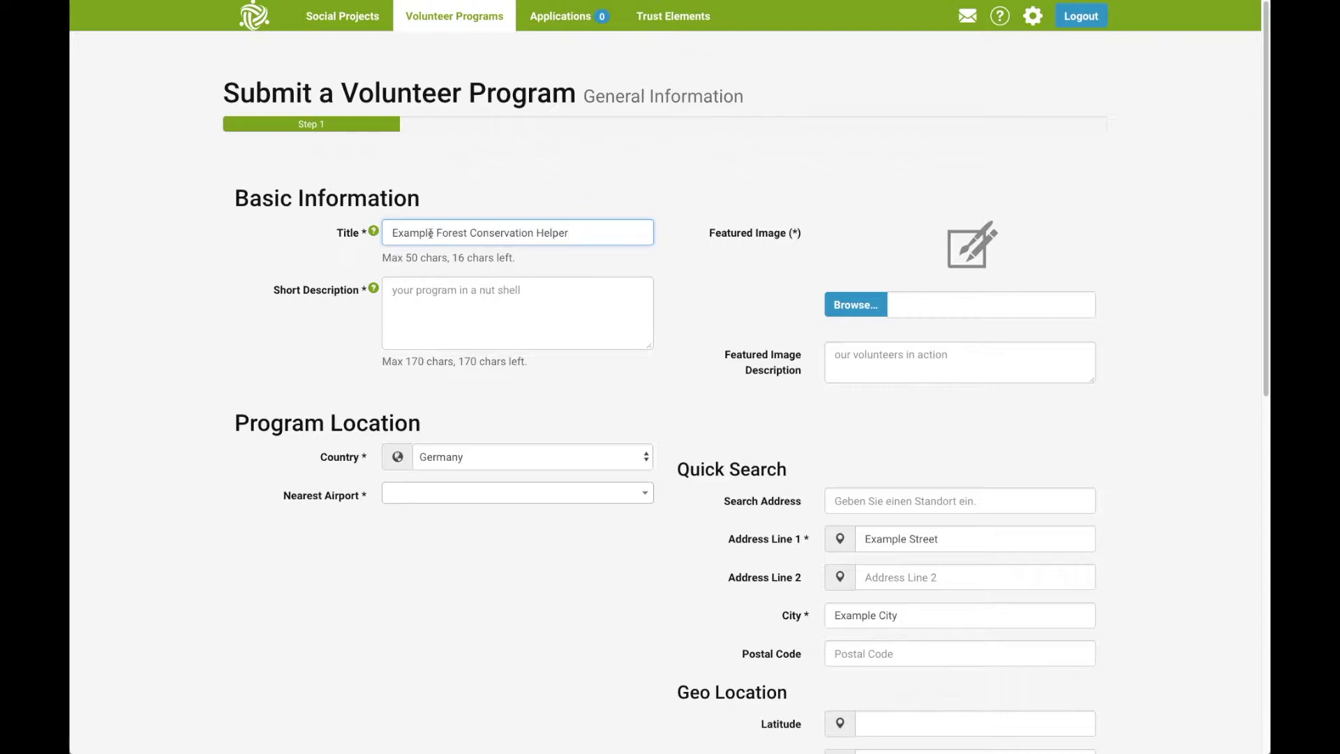
Enter title 'Example Forest Conservation Helper', a short description, and featured image volunteer2.jpg
{"action": "key", "text": "Tab"}
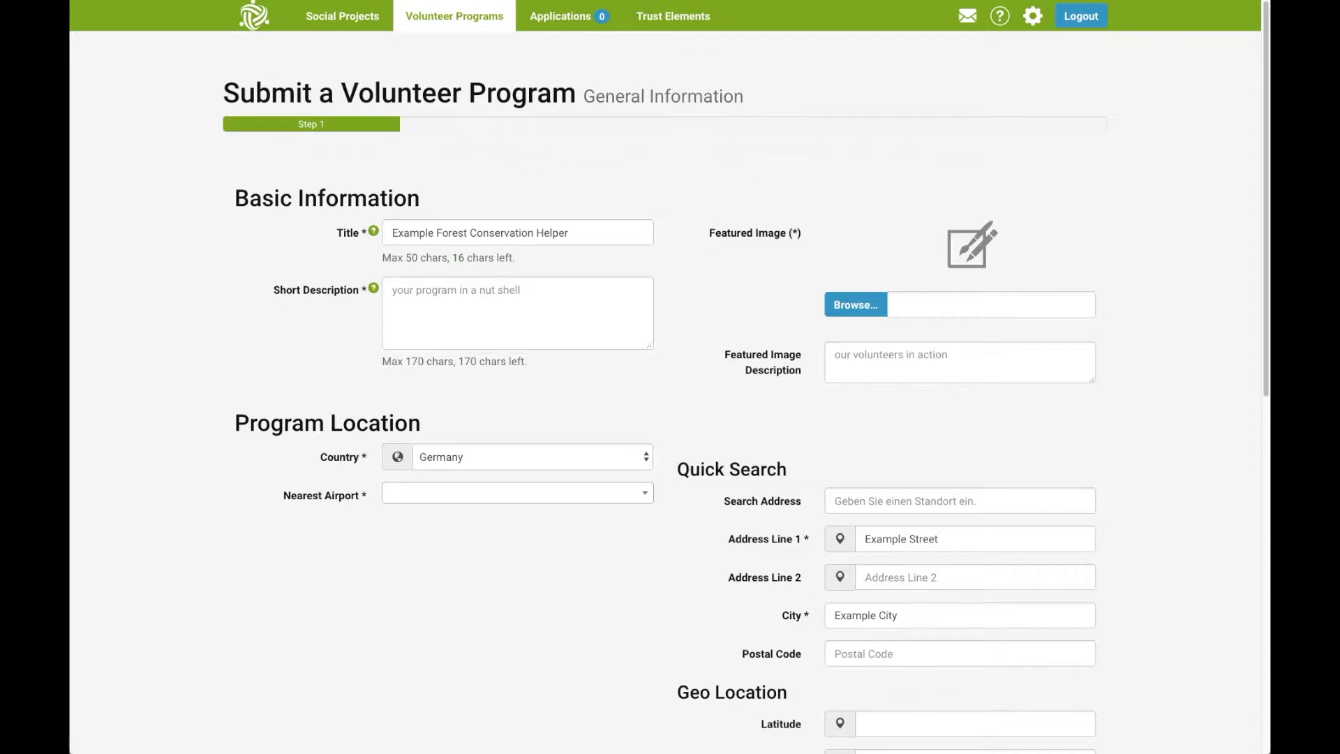
{"action": "left_click", "coordinate": [427, 292]}
{"action": "type", "text": "The short description should summarize your program in 1-2 sentences. Which facts does the volunteer need to know?"}
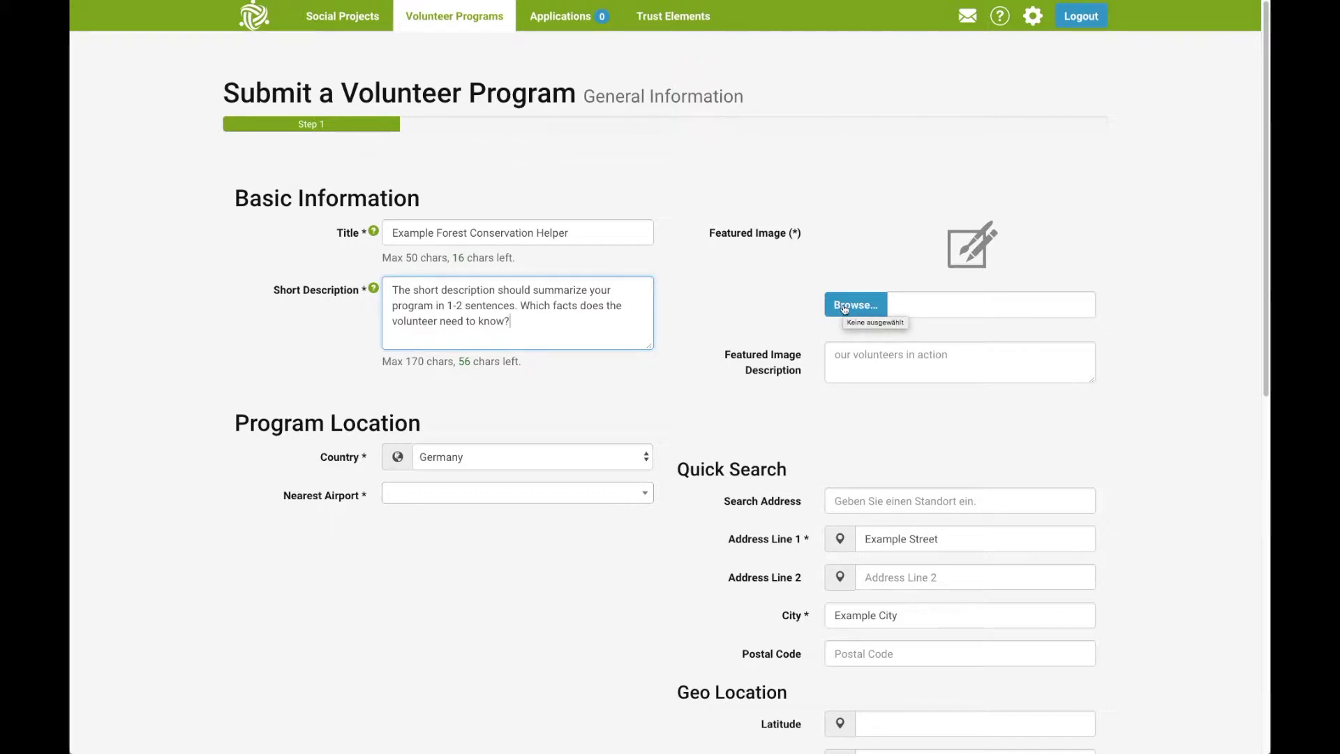
{"action": "left_click", "coordinate": [843, 307]}
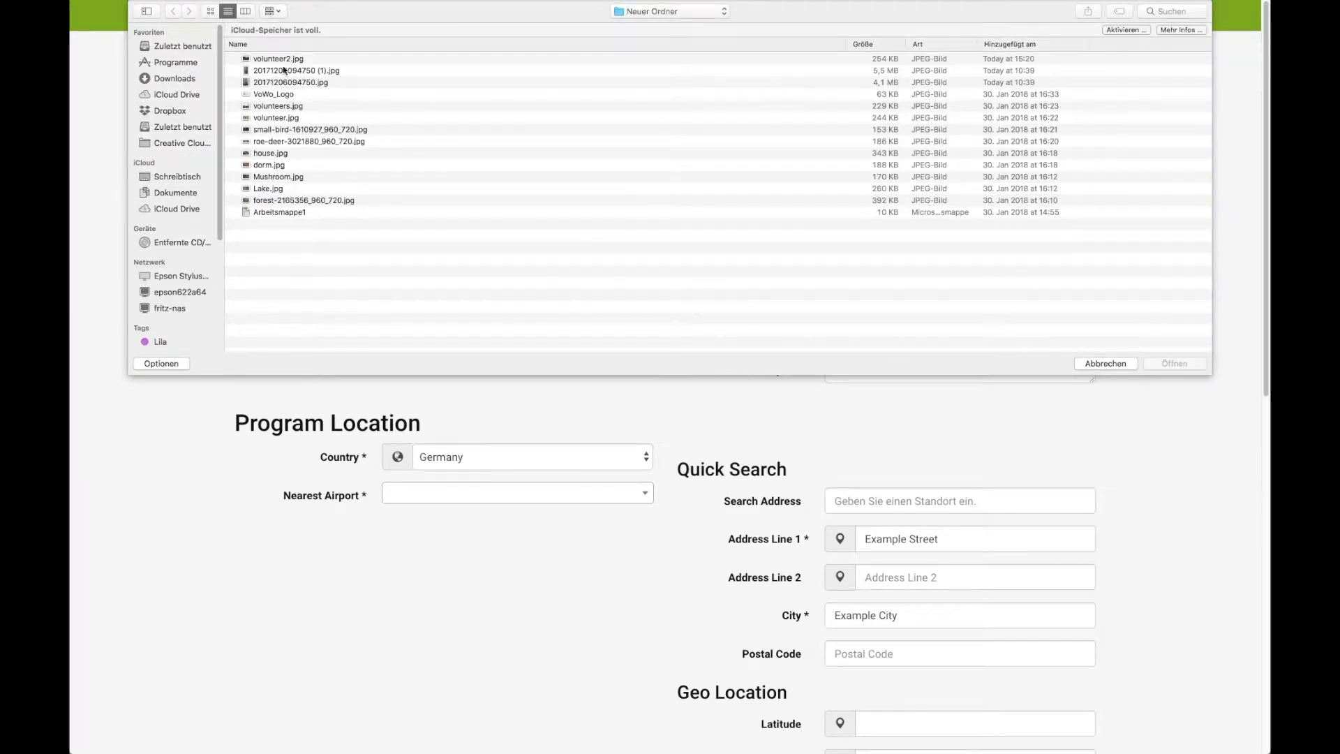
{"action": "left_click", "coordinate": [283, 59]}
{"action": "left_click", "coordinate": [1170, 363]}
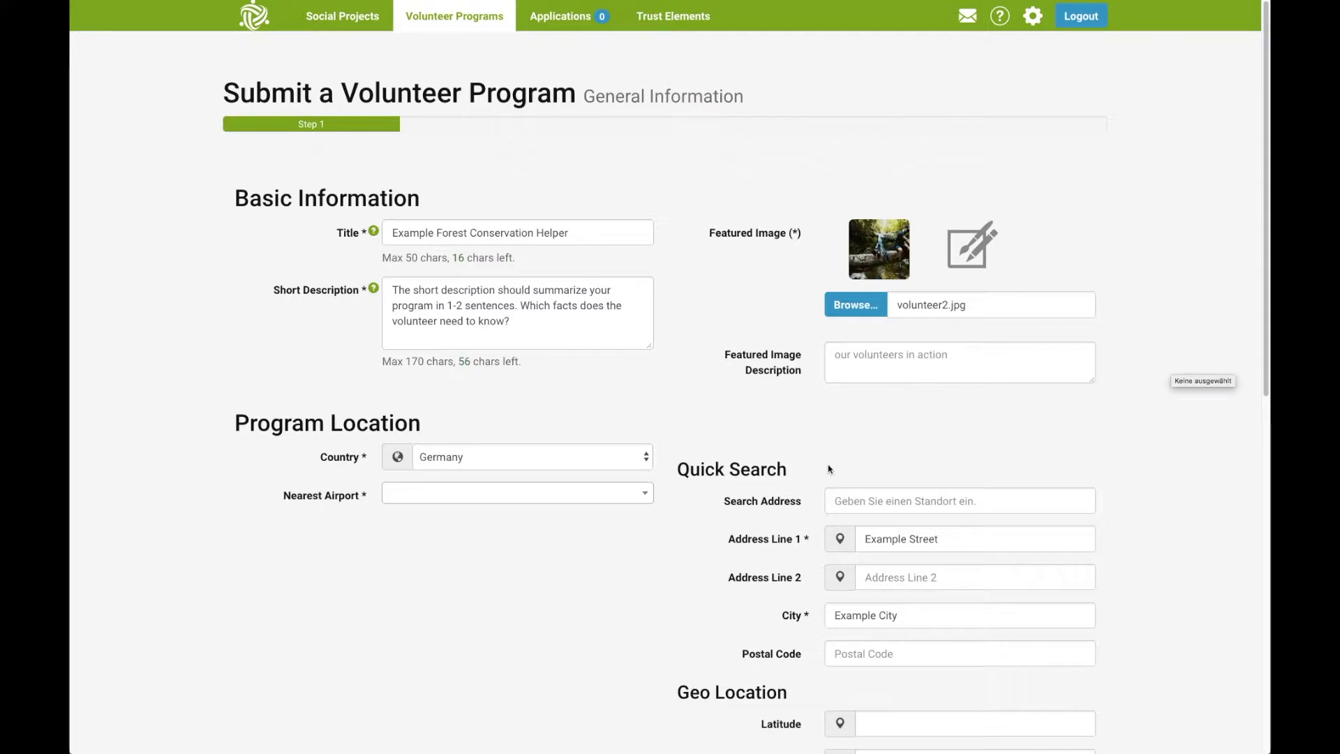
{"action": "scroll", "coordinate": [618, 472], "scroll_direction": "down", "scroll_amount": 3}
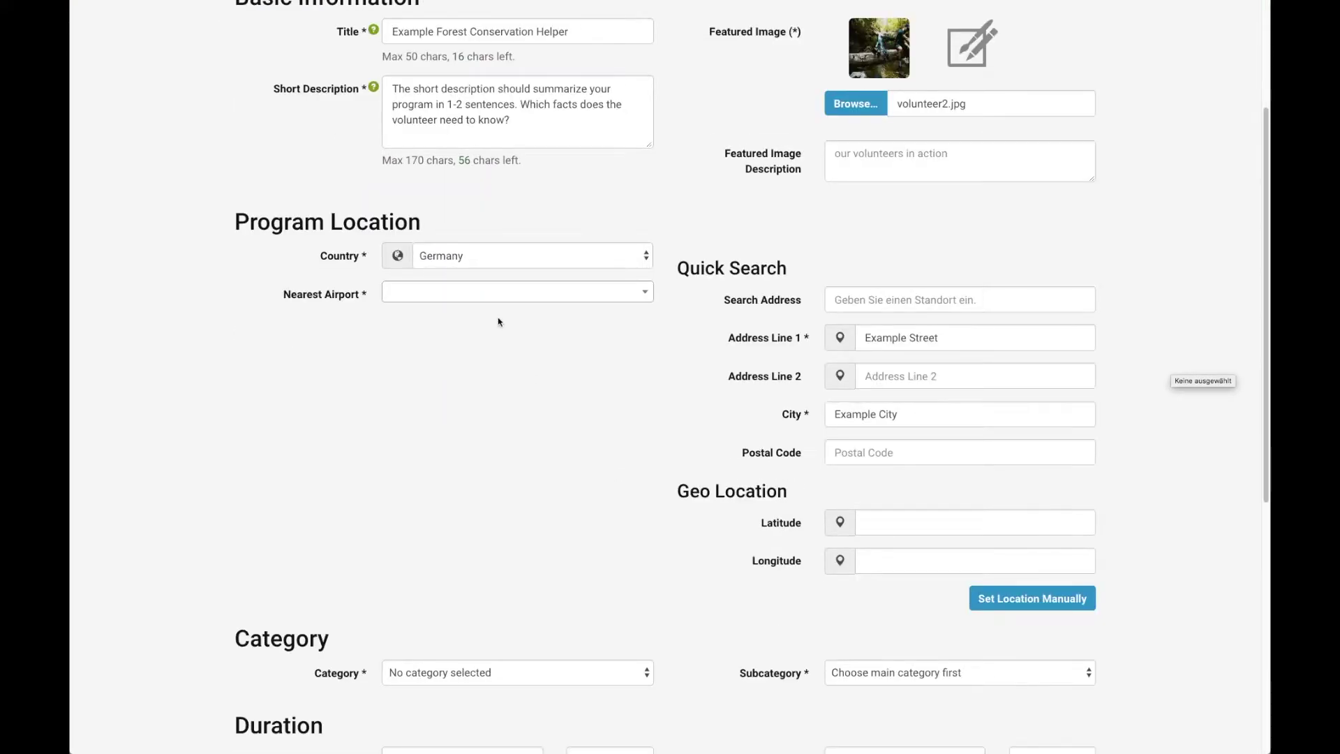
Choose Berlin Municipal Airport as the nearest airport
{"action": "left_click", "coordinate": [494, 296]}
{"action": "type", "text": "berl"}
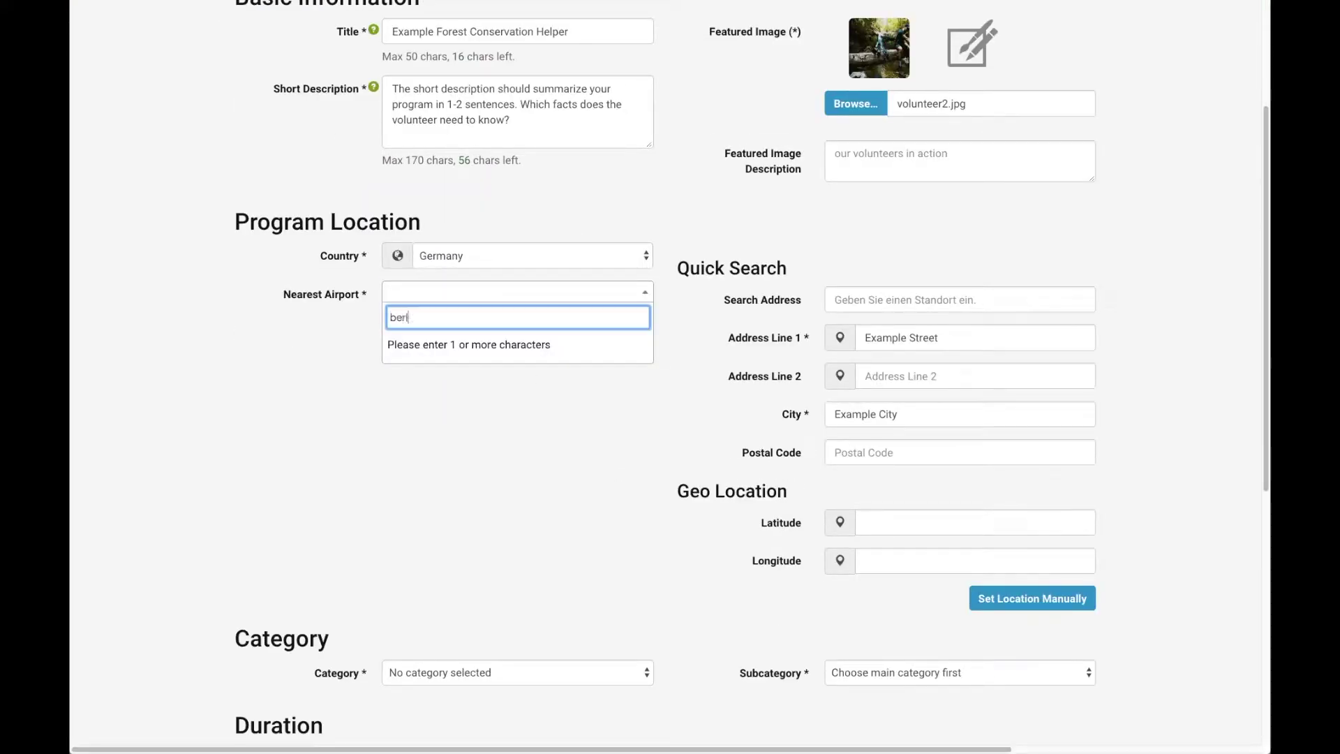
{"action": "type", "text": "i"}
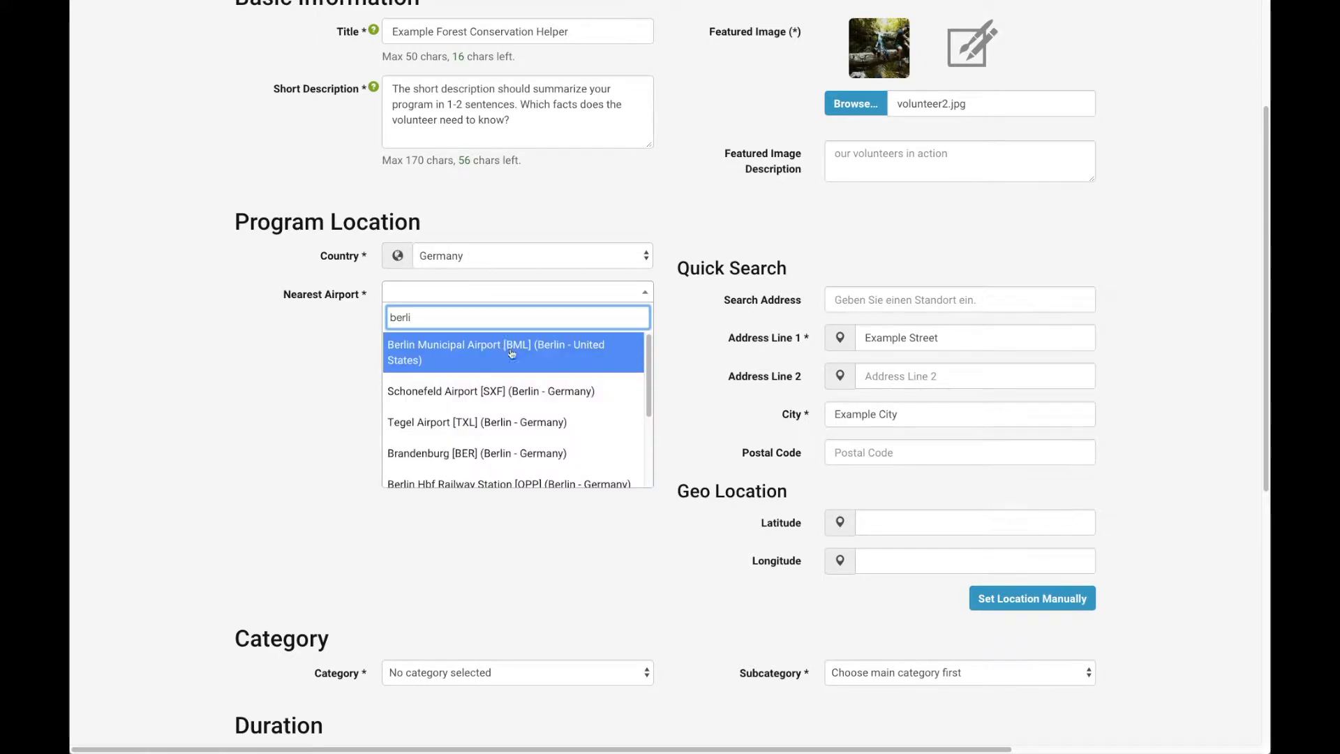
{"action": "left_click", "coordinate": [511, 353]}
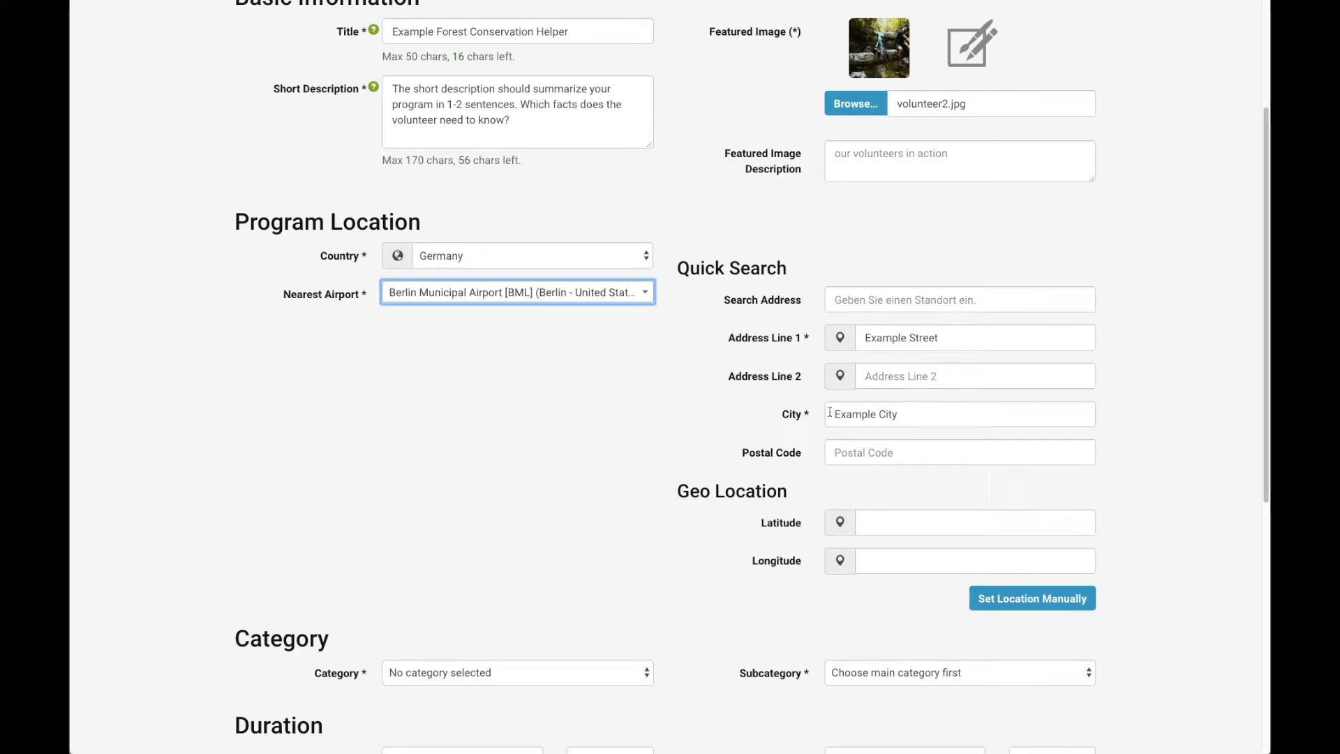
{"action": "scroll", "coordinate": [844, 422], "scroll_direction": "down", "scroll_amount": 1}
{"action": "scroll", "coordinate": [857, 427], "scroll_direction": "down", "scroll_amount": 2}
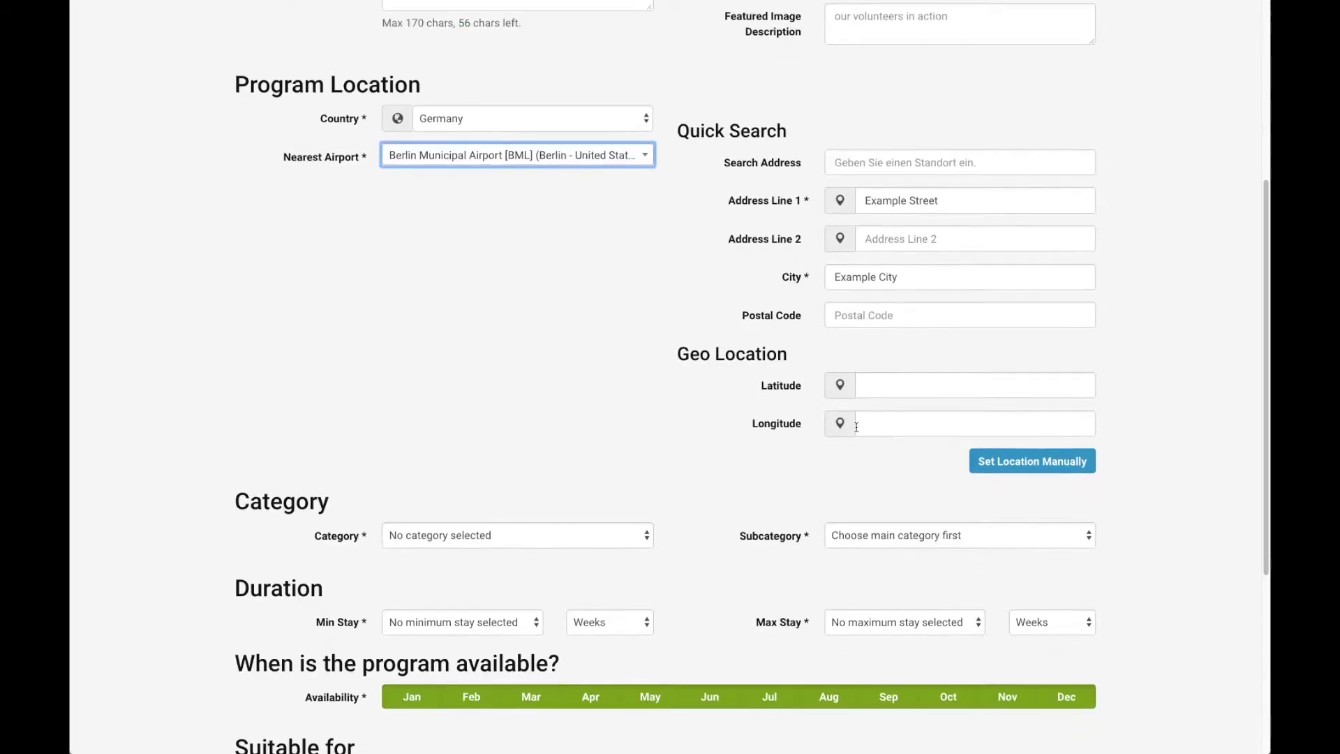
{"action": "left_click", "coordinate": [995, 461]}
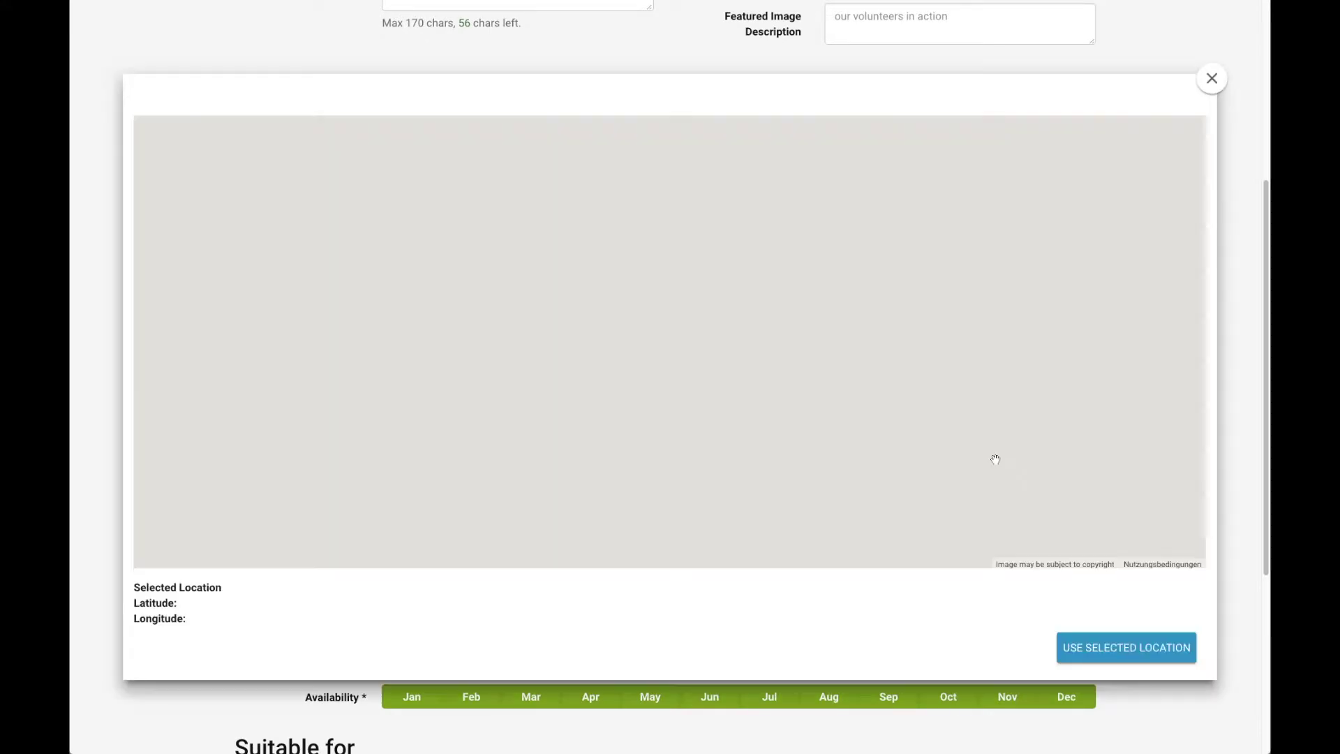
Pin the program's map location in northern Germany at 52.7123, 11.6169
{"action": "left_click", "coordinate": [1187, 537]}
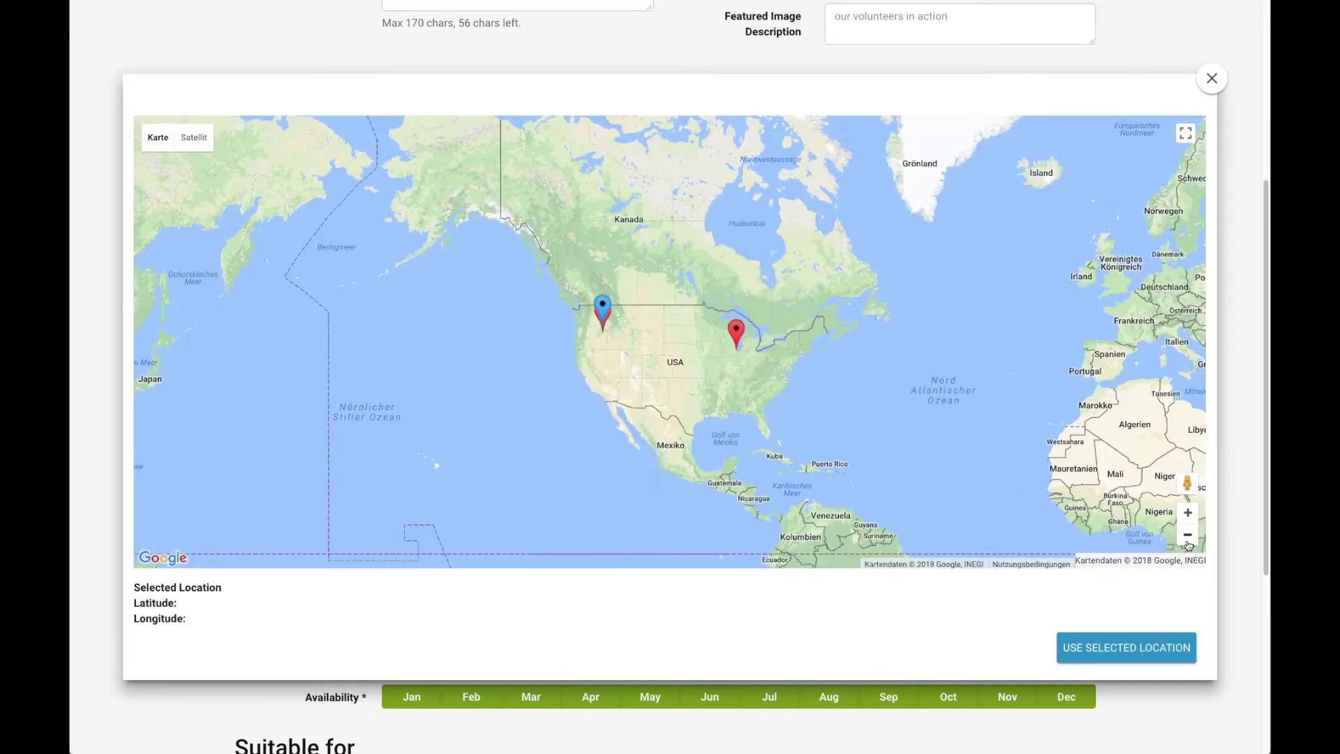
{"action": "left_click", "coordinate": [1187, 536]}
{"action": "left_click_drag", "start_coordinate": [838, 405], "coordinate": [701, 429]}
{"action": "left_click", "coordinate": [1187, 512]}
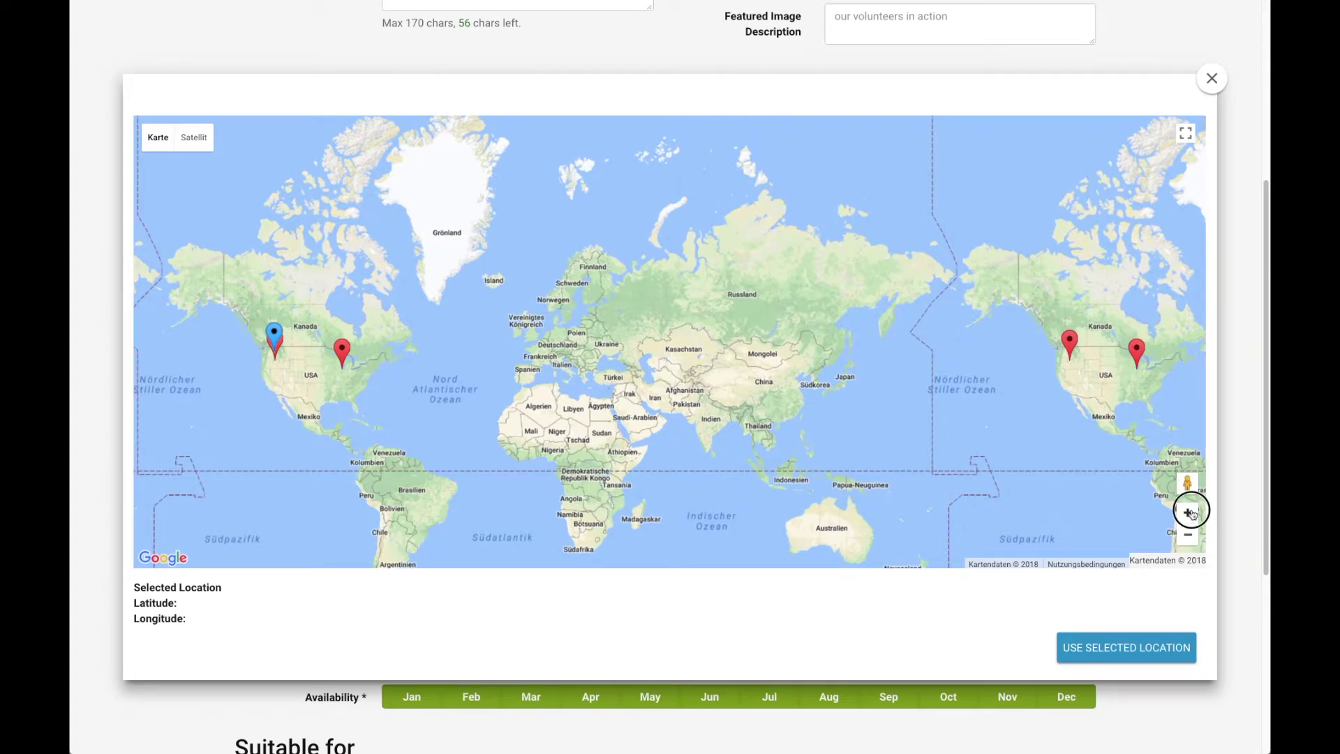
{"action": "left_click", "coordinate": [1188, 512]}
{"action": "left_click_drag", "start_coordinate": [330, 393], "coordinate": [576, 403]}
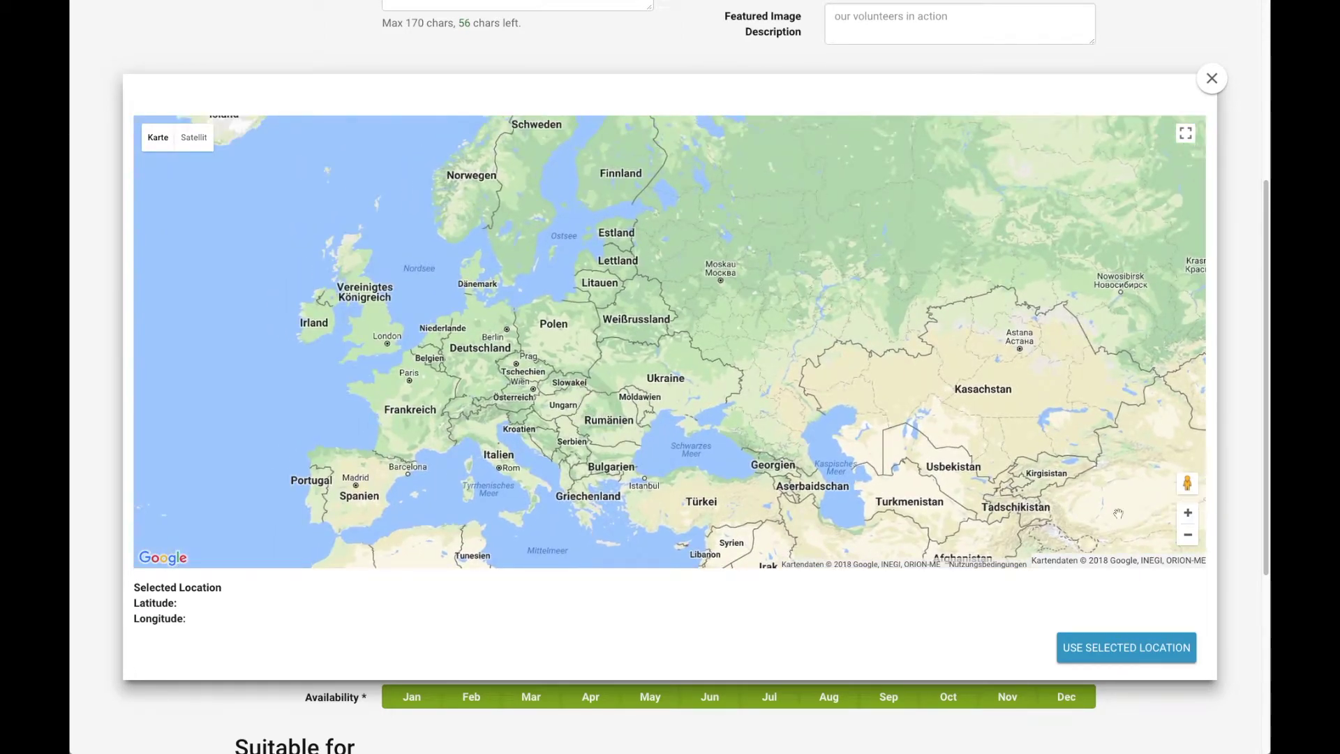
{"action": "left_click", "coordinate": [1188, 512]}
{"action": "left_click_drag", "start_coordinate": [339, 399], "coordinate": [471, 401]}
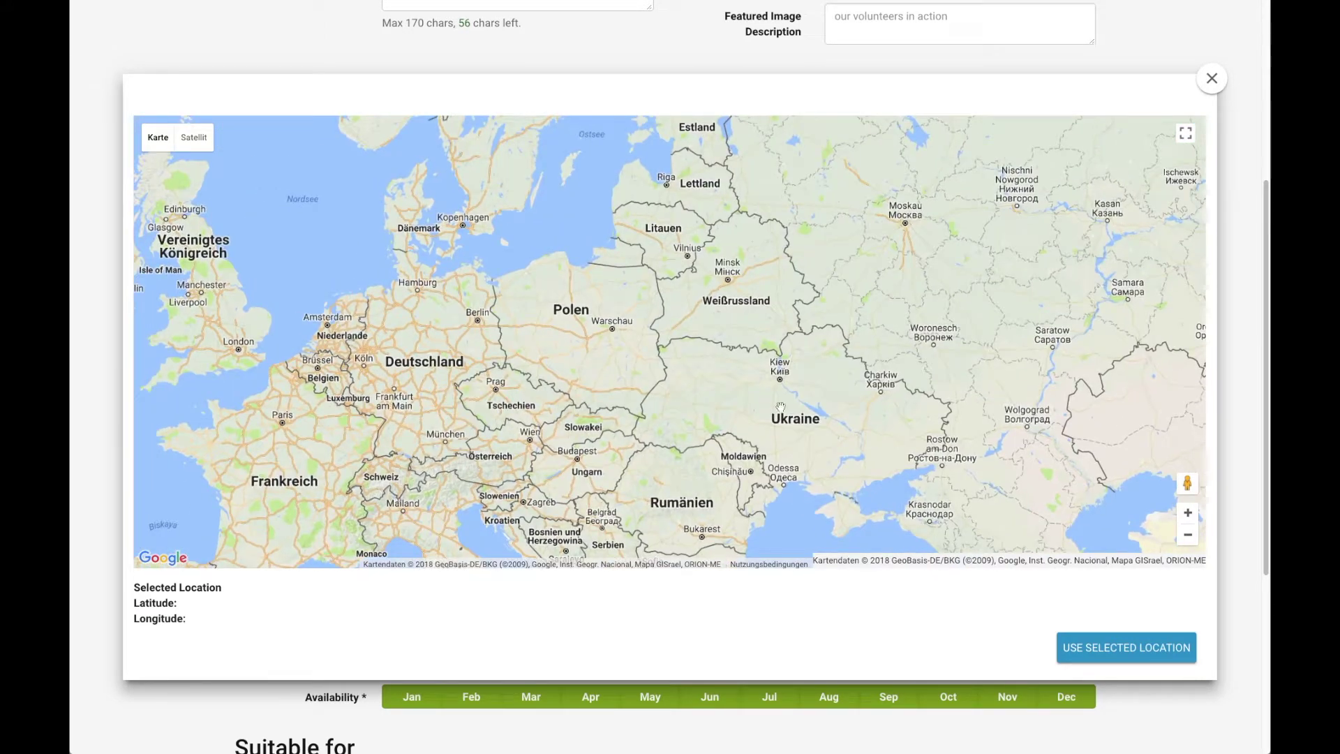
{"action": "left_click", "coordinate": [445, 313]}
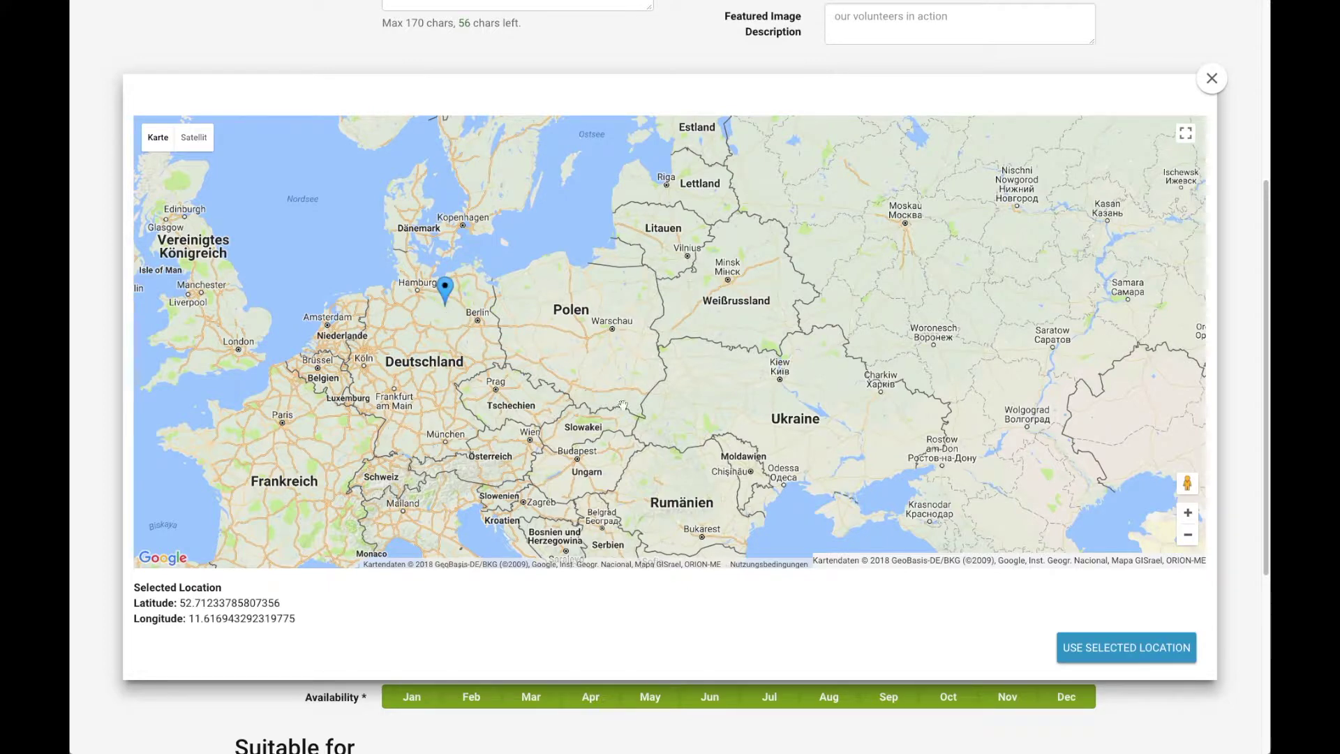
{"action": "left_click", "coordinate": [1130, 648]}
{"action": "scroll", "coordinate": [644, 485], "scroll_direction": "down", "scroll_amount": 2}
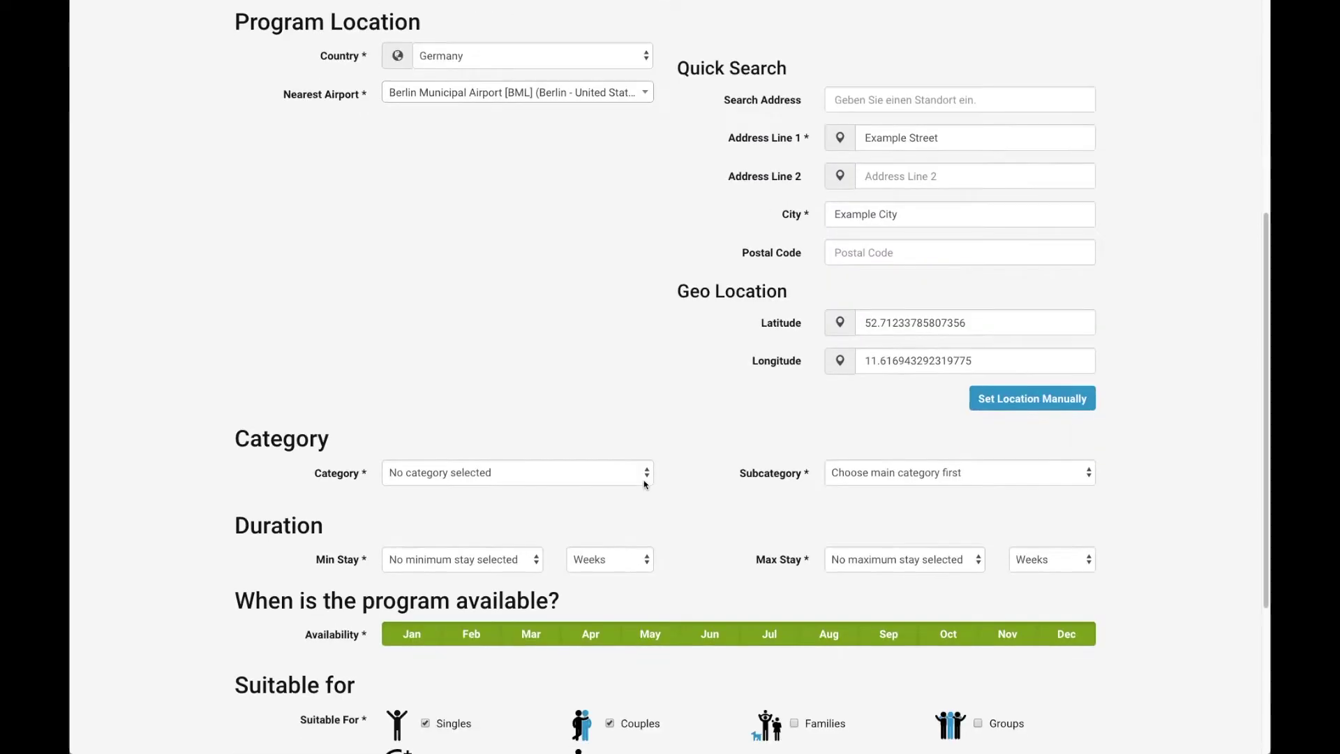
{"action": "scroll", "coordinate": [644, 484], "scroll_direction": "down", "scroll_amount": 2}
{"action": "scroll", "coordinate": [644, 484], "scroll_direction": "down", "scroll_amount": 2}
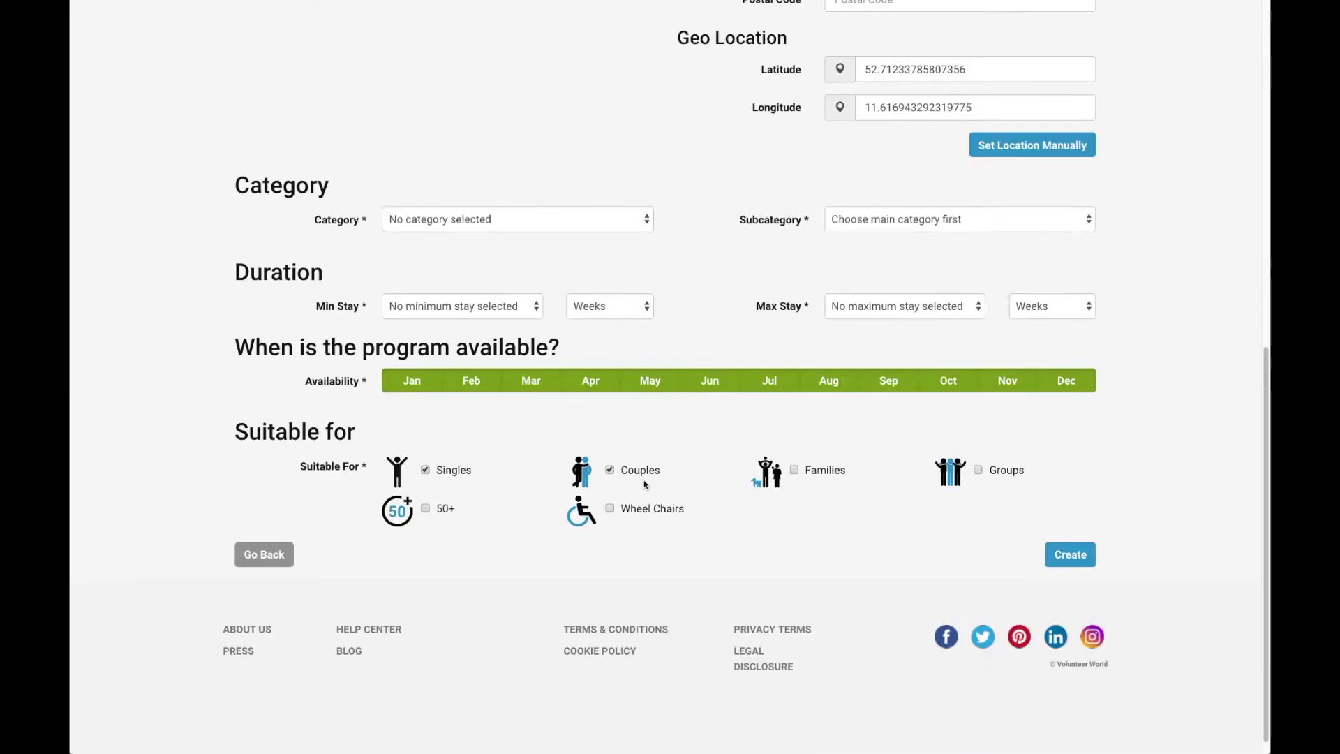
Set the category to Environment with subcategory Conservation Work
{"action": "left_click", "coordinate": [480, 218]}
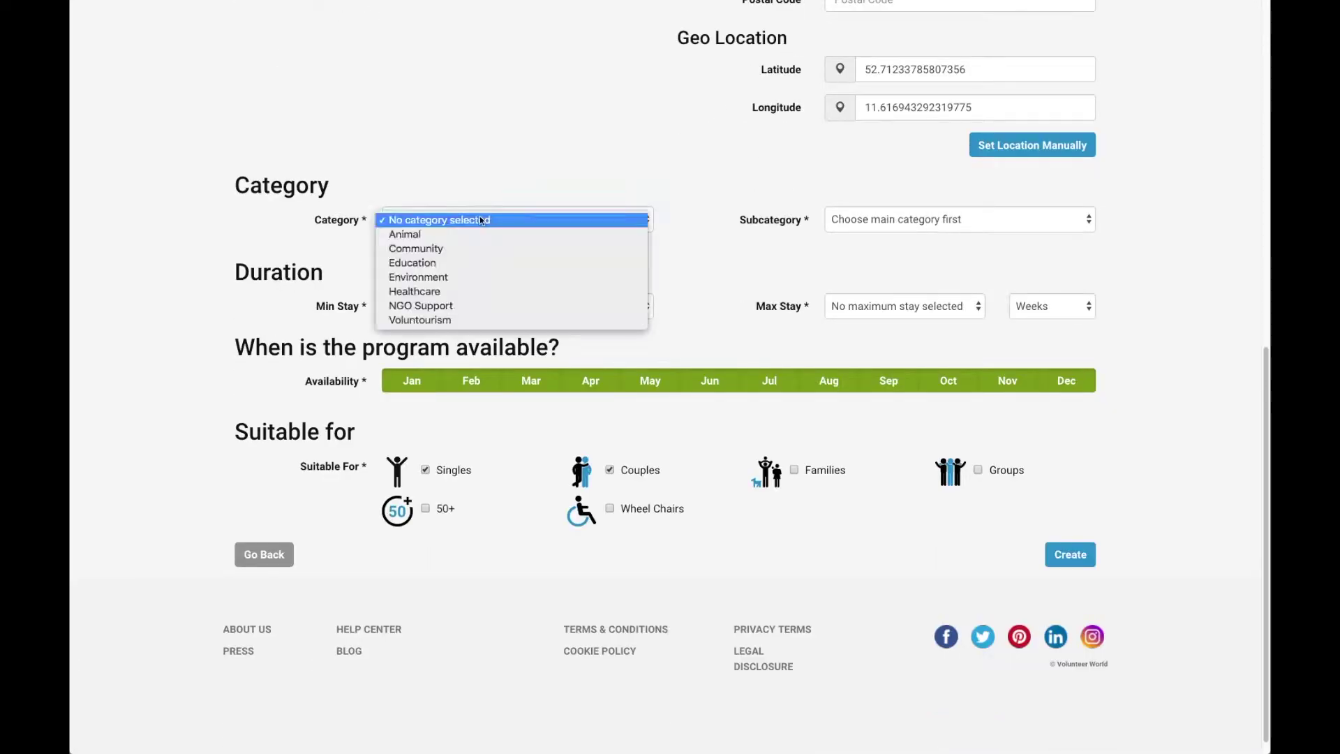
{"action": "left_click", "coordinate": [423, 277]}
{"action": "left_click", "coordinate": [939, 220]}
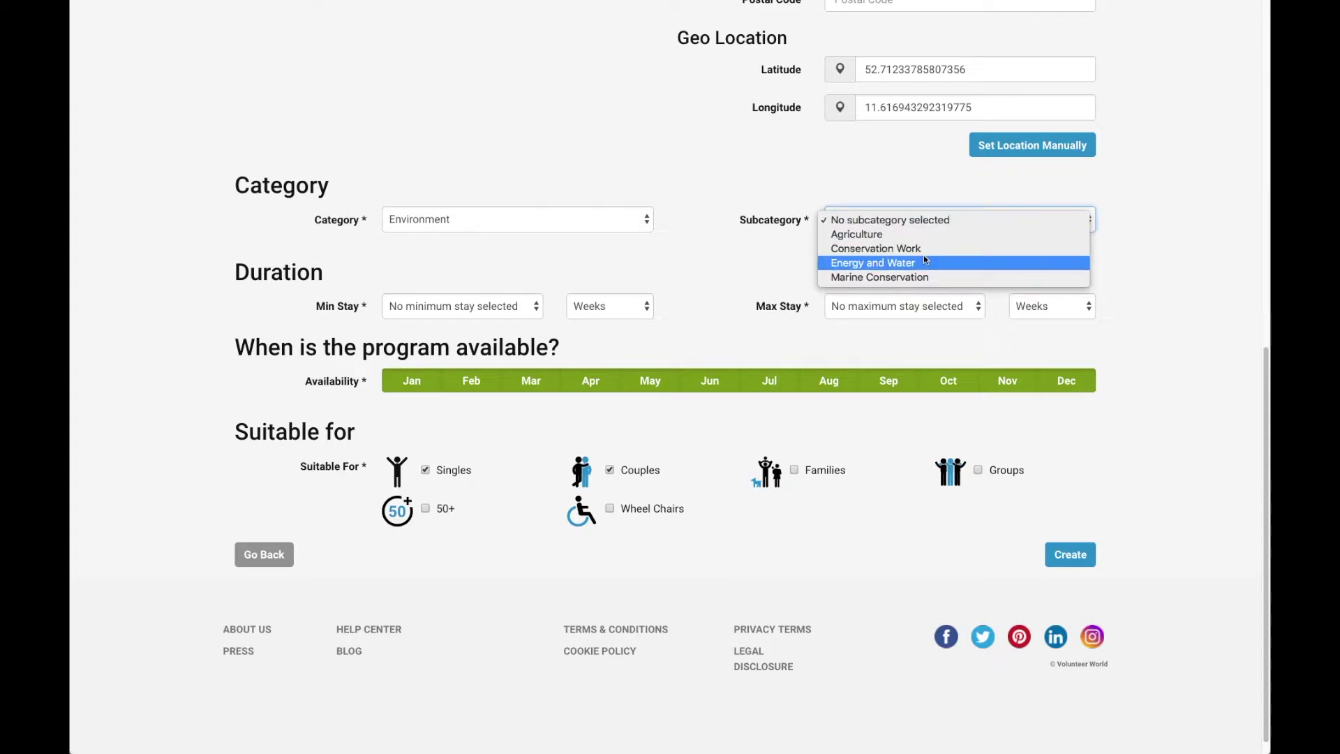
{"action": "left_click", "coordinate": [922, 249]}
Set a 2–6 week stay, January unavailable, suitable for groups, and create the program
{"action": "left_click", "coordinate": [507, 306]}
{"action": "left_click", "coordinate": [445, 336]}
{"action": "left_click", "coordinate": [905, 306]}
{"action": "left_click", "coordinate": [868, 393]}
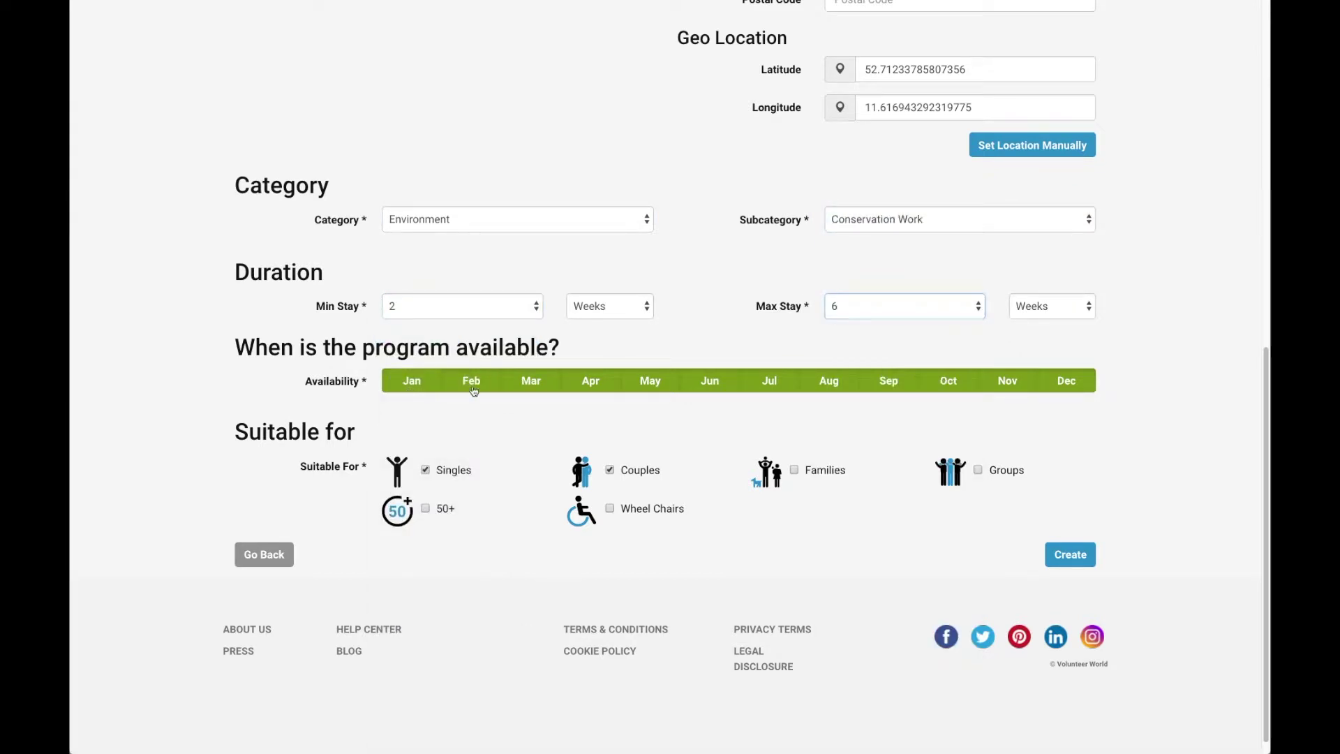
{"action": "left_click", "coordinate": [412, 379]}
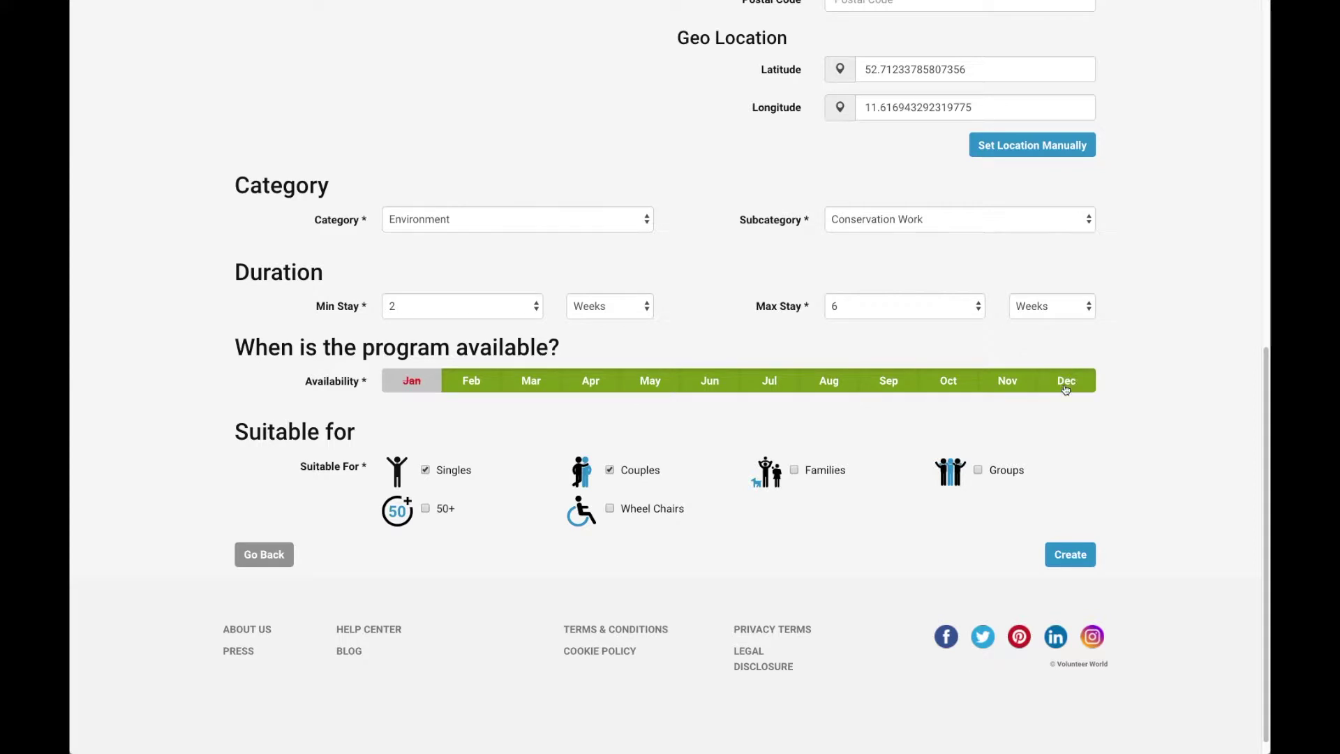
{"action": "left_click", "coordinate": [980, 471]}
{"action": "left_click", "coordinate": [1069, 556]}
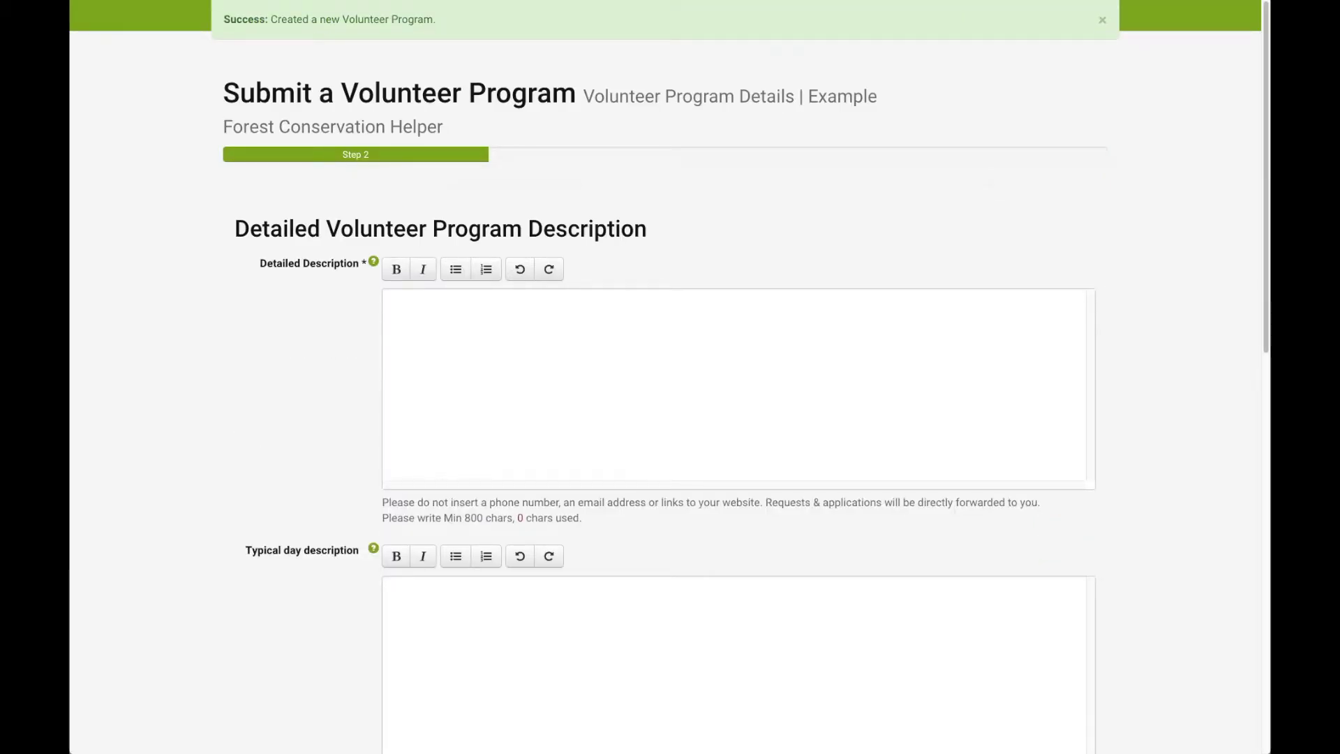
Insert guidance text into Detailed Description, Typical Day and Start Dates, then save step 2
{"action": "left_click", "coordinate": [442, 356]}
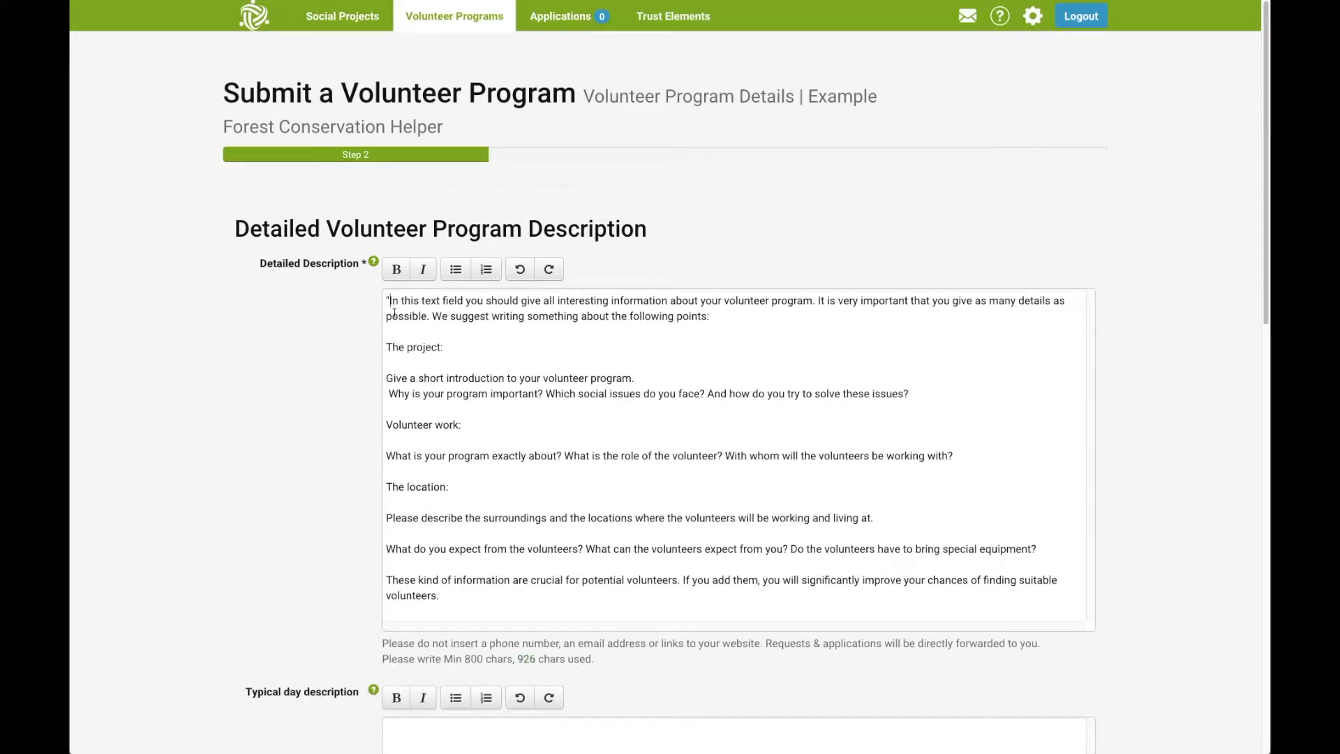
{"action": "key", "text": "Delete"}
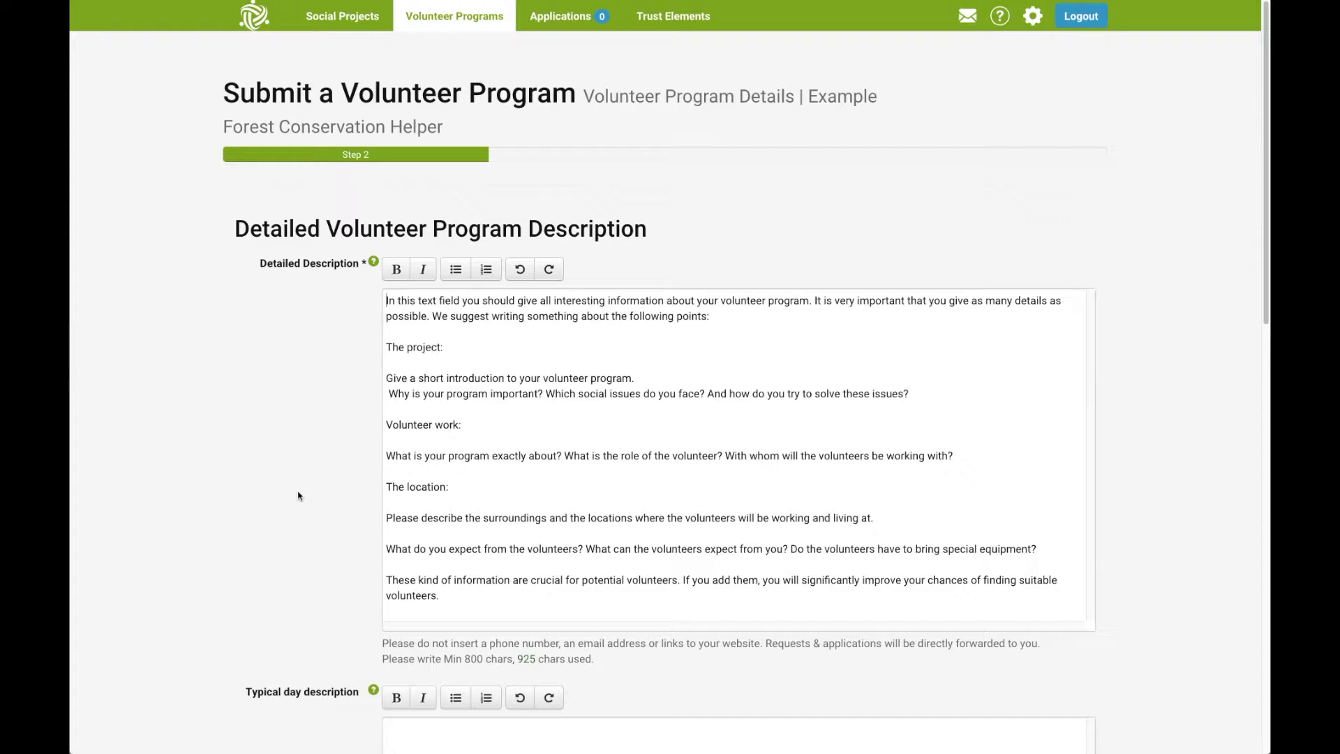
{"action": "scroll", "coordinate": [299, 495], "scroll_direction": "down", "scroll_amount": 2}
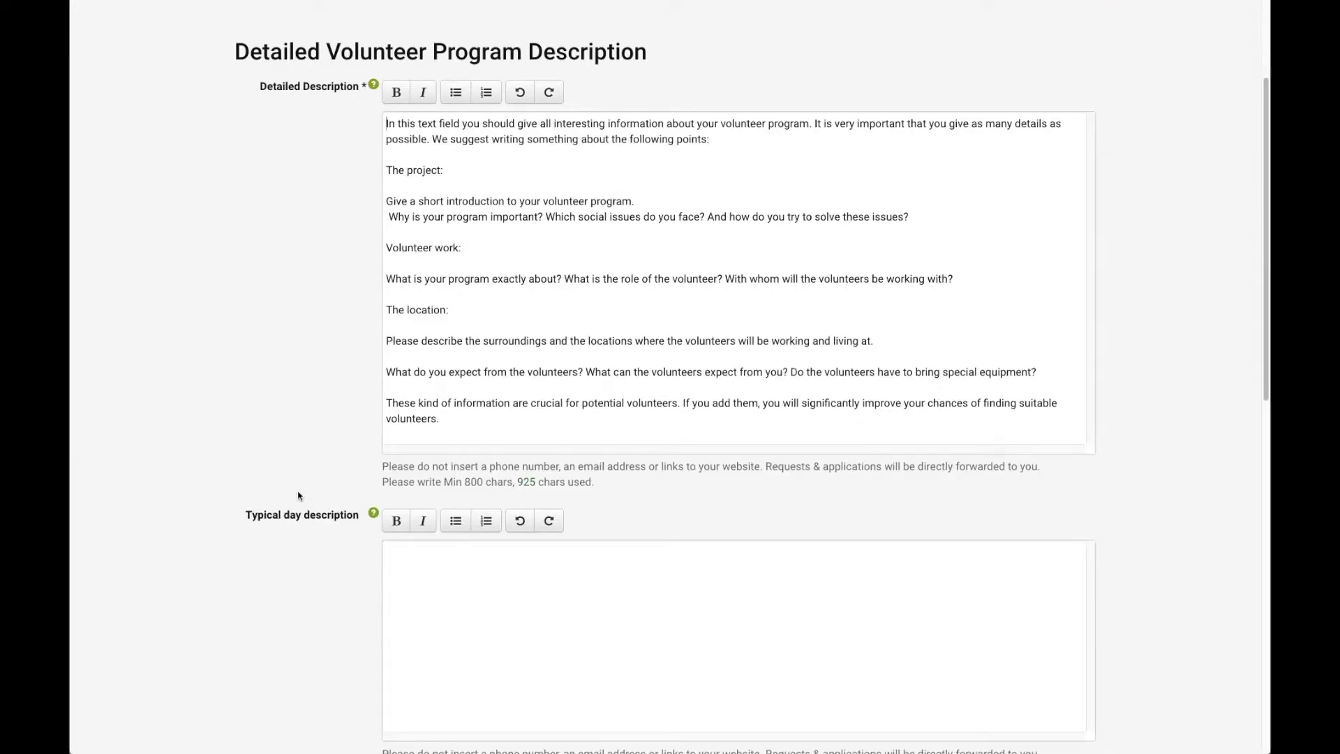
{"action": "scroll", "coordinate": [298, 496], "scroll_direction": "down", "scroll_amount": 1}
{"action": "scroll", "coordinate": [300, 497], "scroll_direction": "down", "scroll_amount": 2}
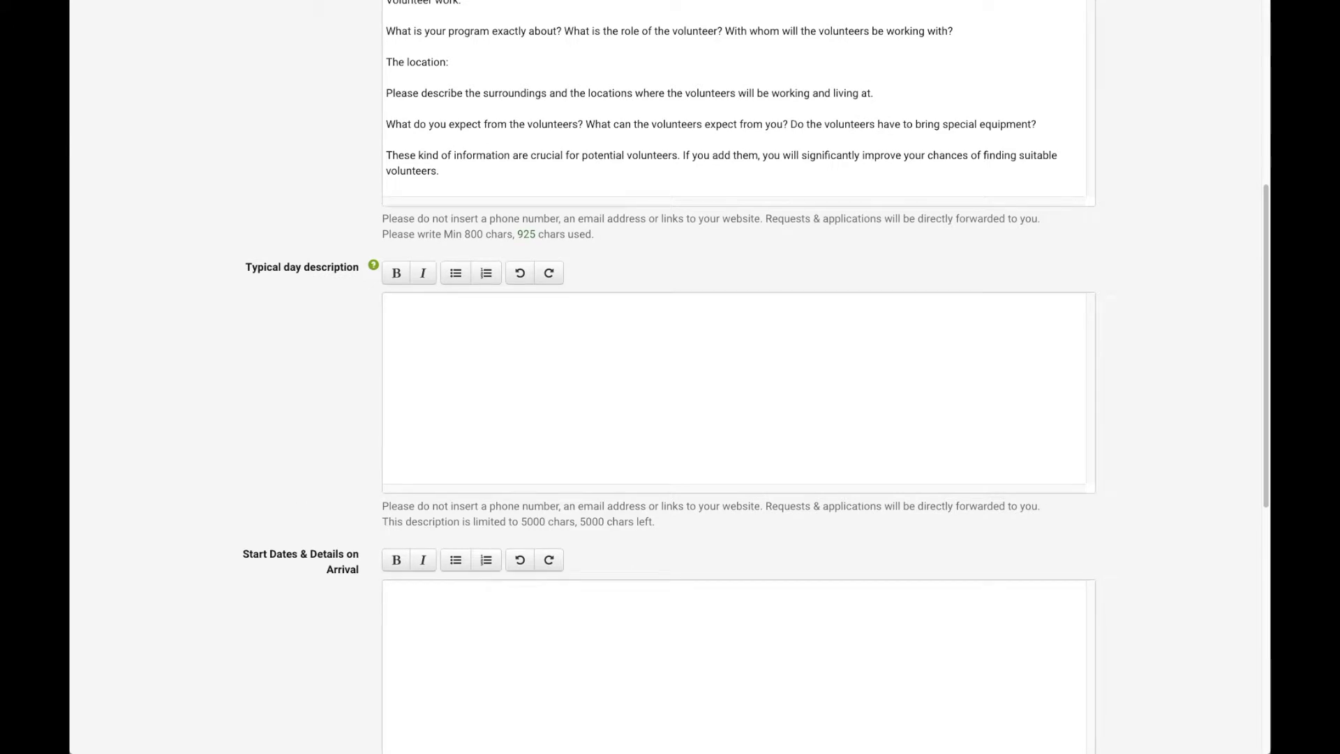
{"action": "left_click", "coordinate": [478, 400]}
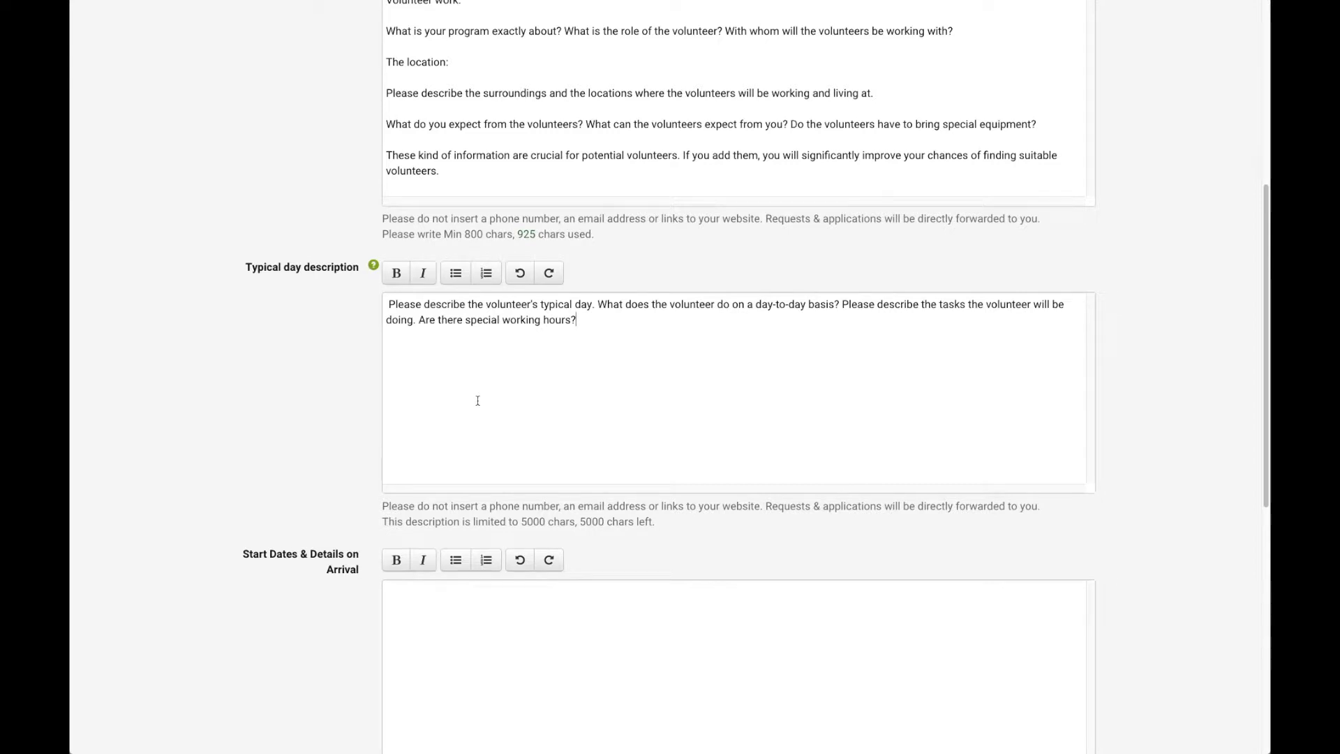
{"action": "scroll", "coordinate": [479, 401], "scroll_direction": "down", "scroll_amount": 2}
{"action": "left_click", "coordinate": [477, 400]}
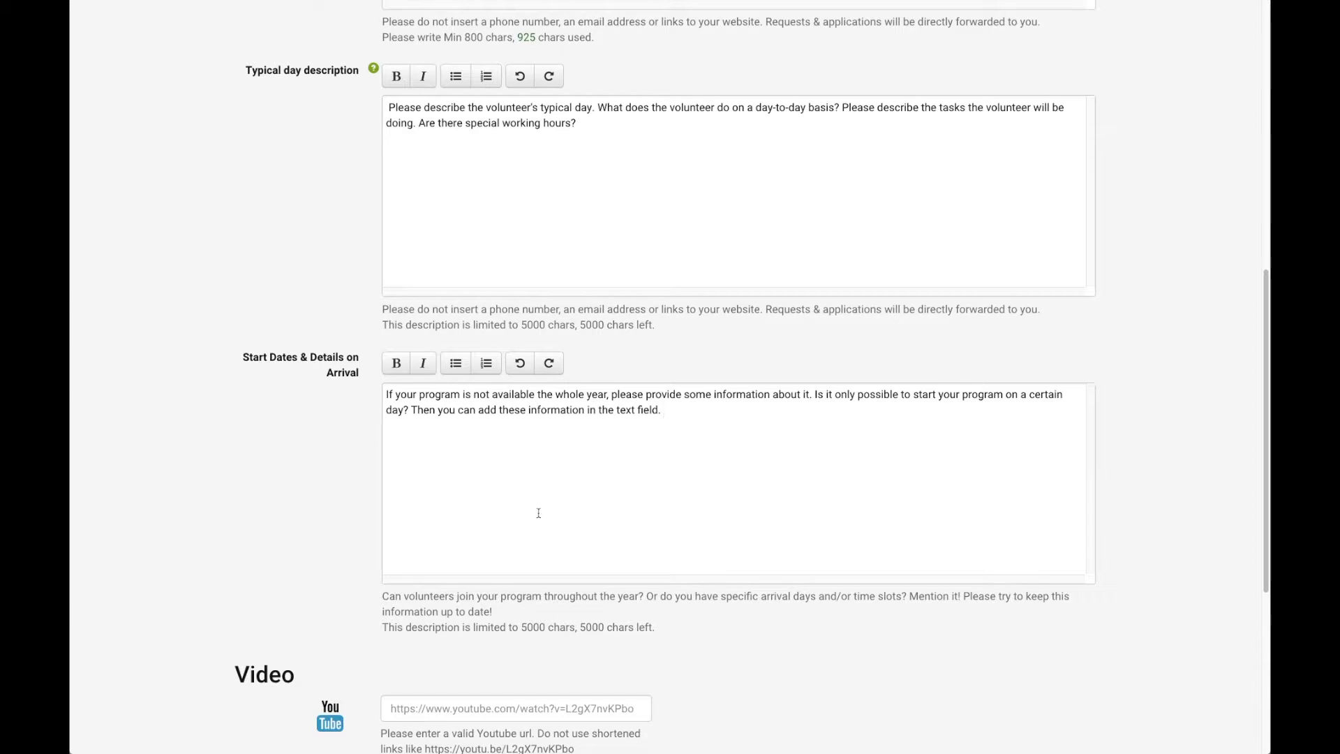
{"action": "scroll", "coordinate": [539, 513], "scroll_direction": "down", "scroll_amount": 2}
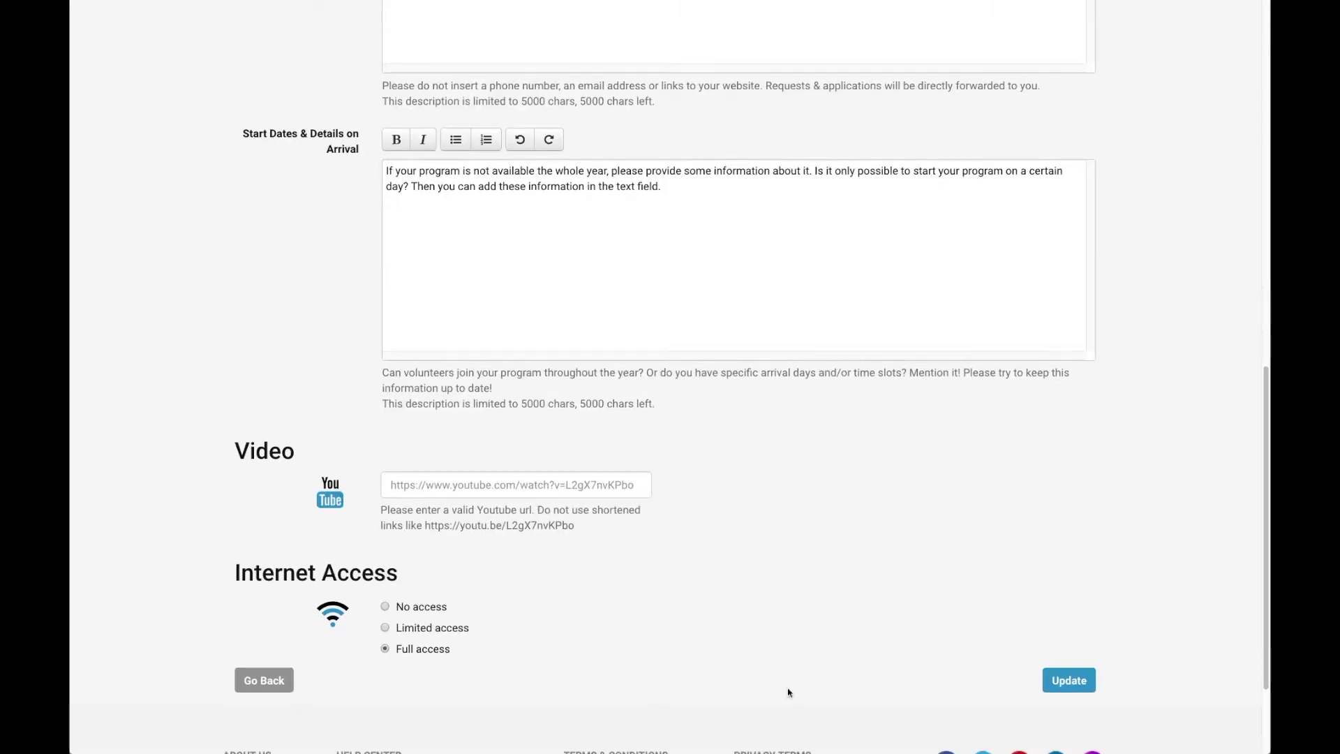
{"action": "left_click", "coordinate": [1067, 683]}
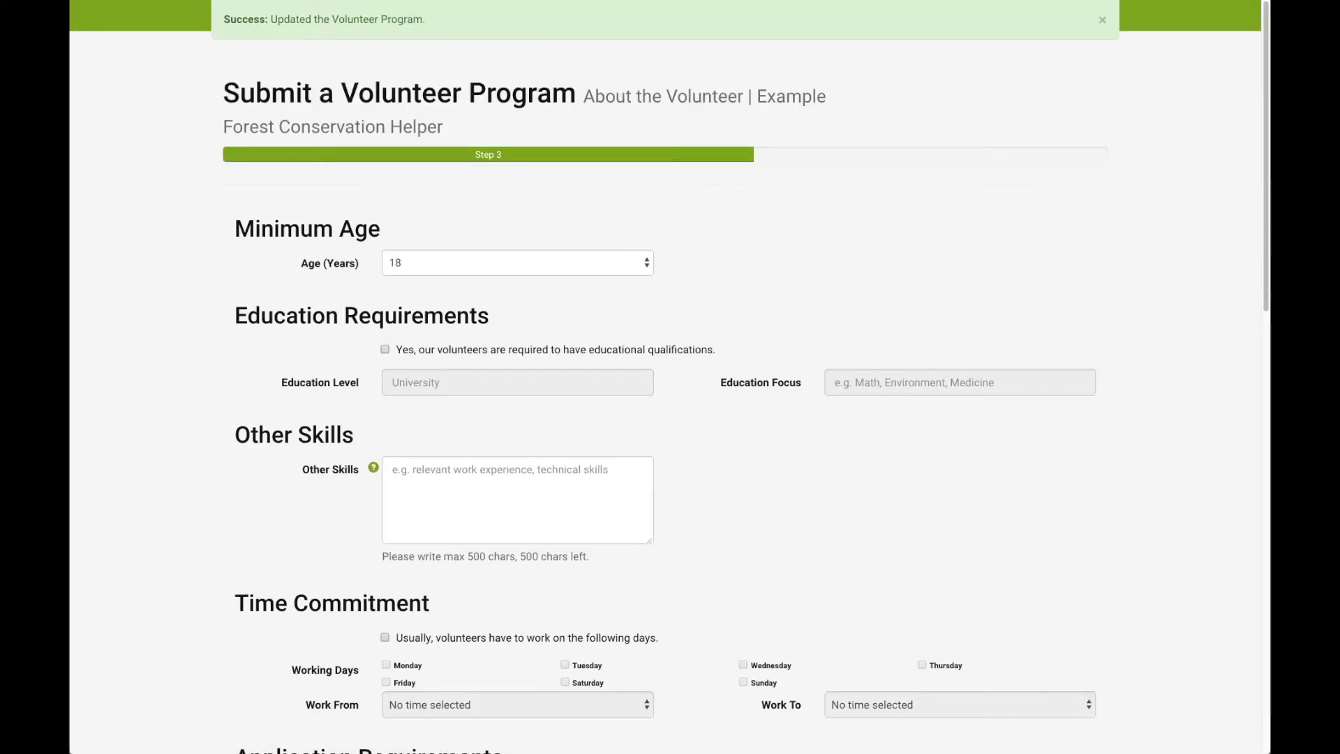
Require High School education and list good outdoor skills
{"action": "left_click", "coordinate": [383, 349]}
{"action": "left_click", "coordinate": [404, 382]}
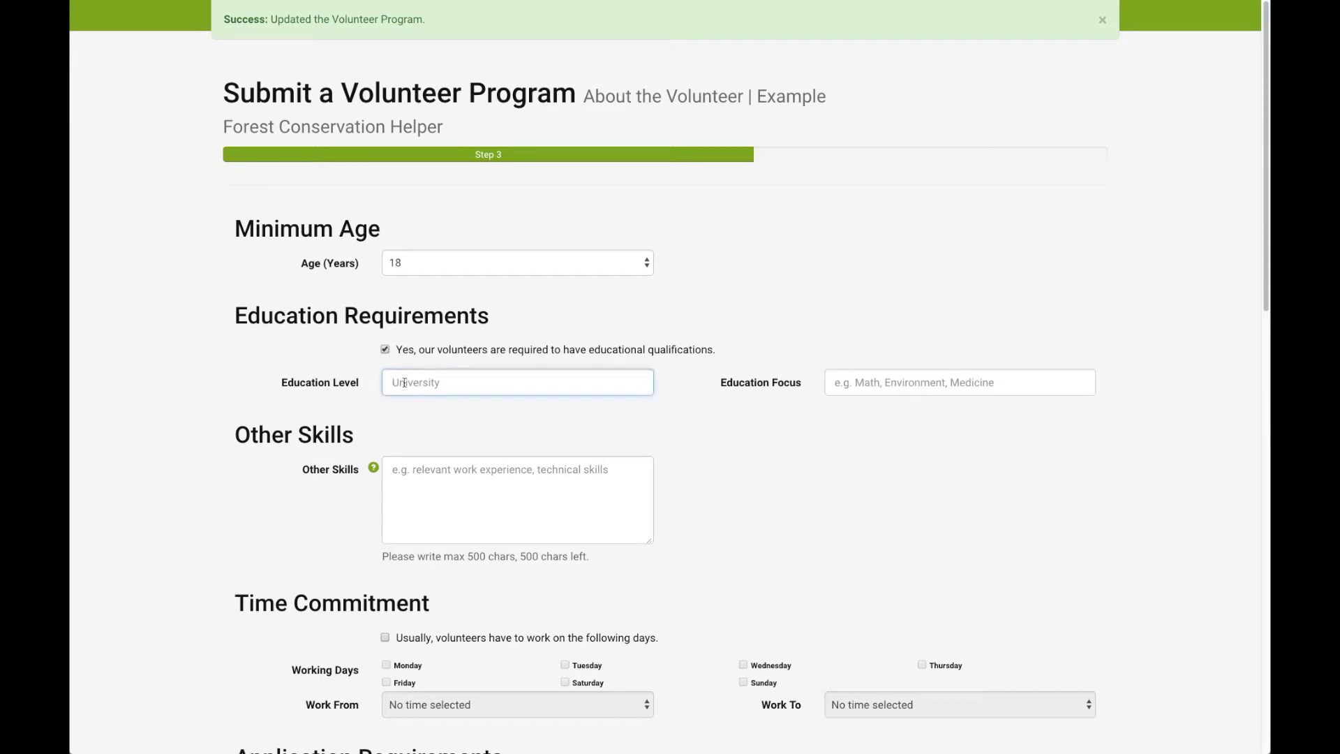
{"action": "type", "text": "High School"}
{"action": "scroll", "coordinate": [686, 449], "scroll_direction": "down", "scroll_amount": 1}
{"action": "scroll", "coordinate": [691, 451], "scroll_direction": "down", "scroll_amount": 1}
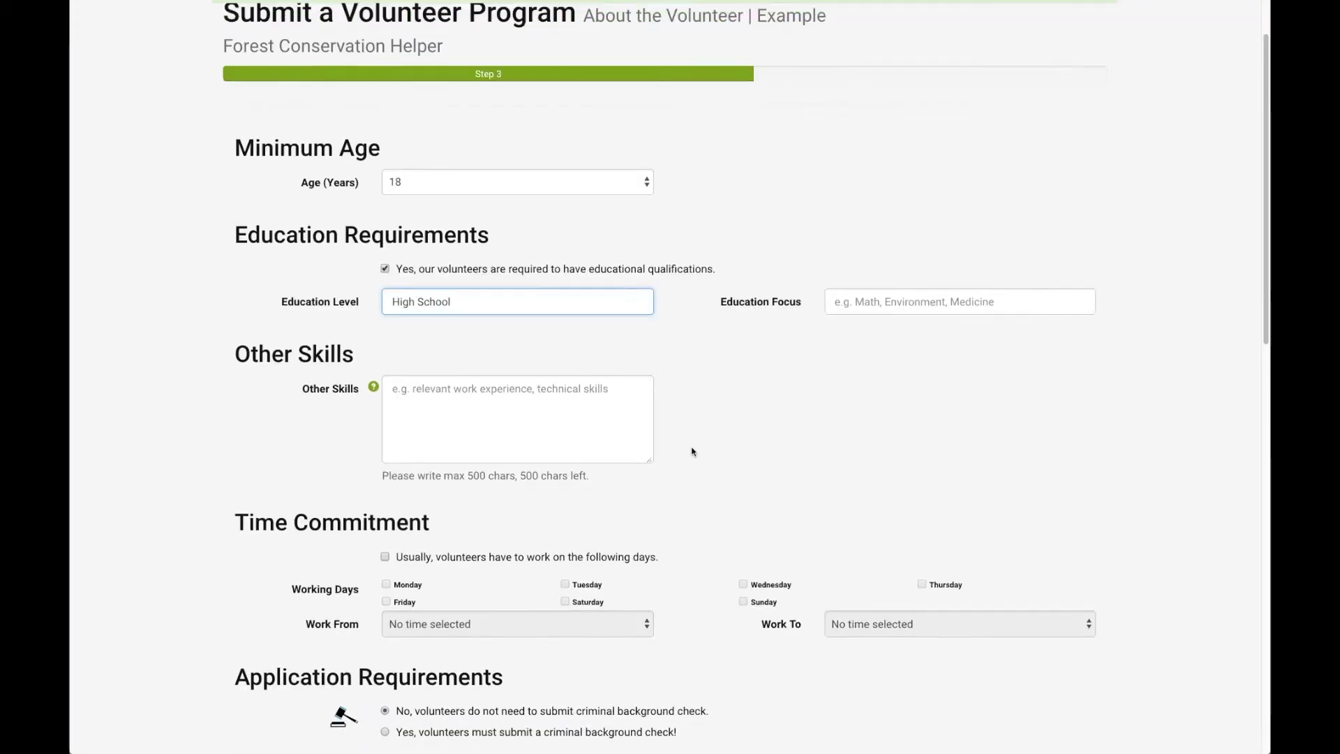
{"action": "left_click", "coordinate": [569, 395]}
{"action": "type", "text": "Good outdoor skills"}
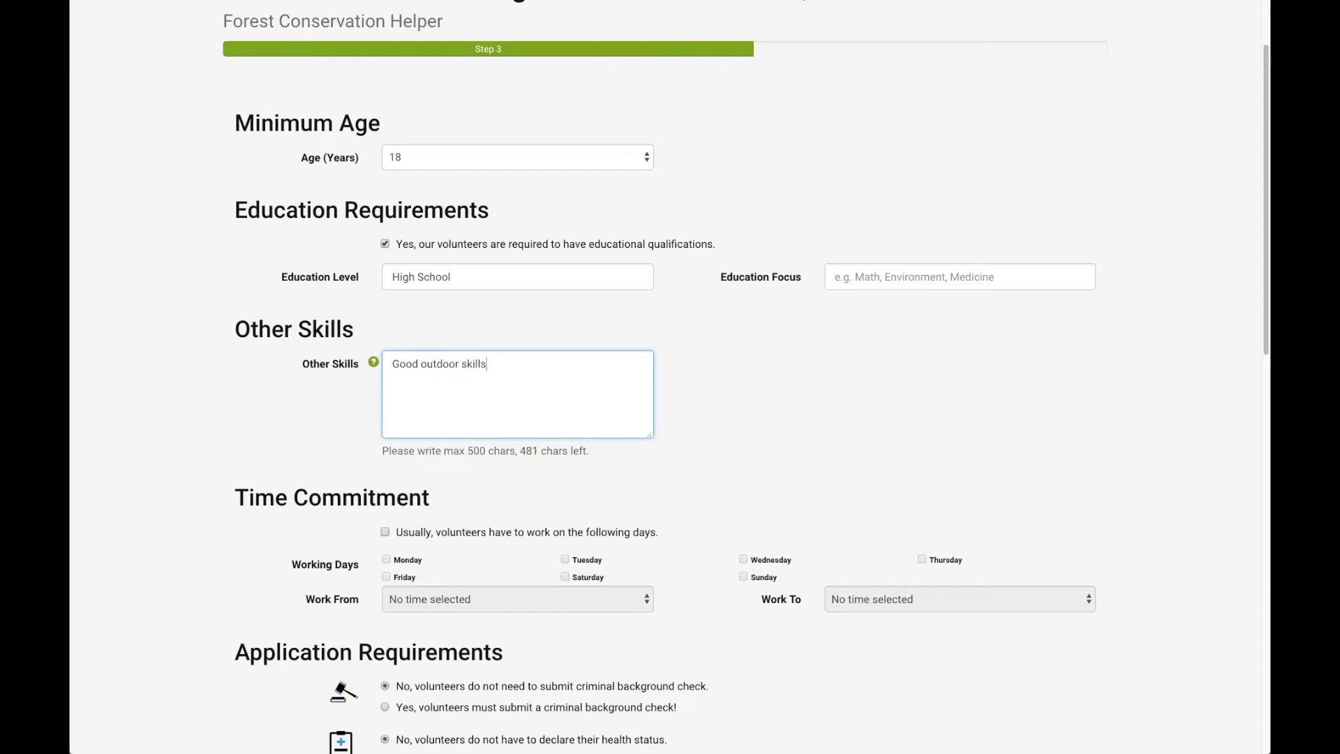
{"action": "scroll", "coordinate": [559, 499], "scroll_direction": "down", "scroll_amount": 1}
Set Monday–Saturday work days with hours from 07:00 to 15:30
{"action": "left_click", "coordinate": [385, 492]}
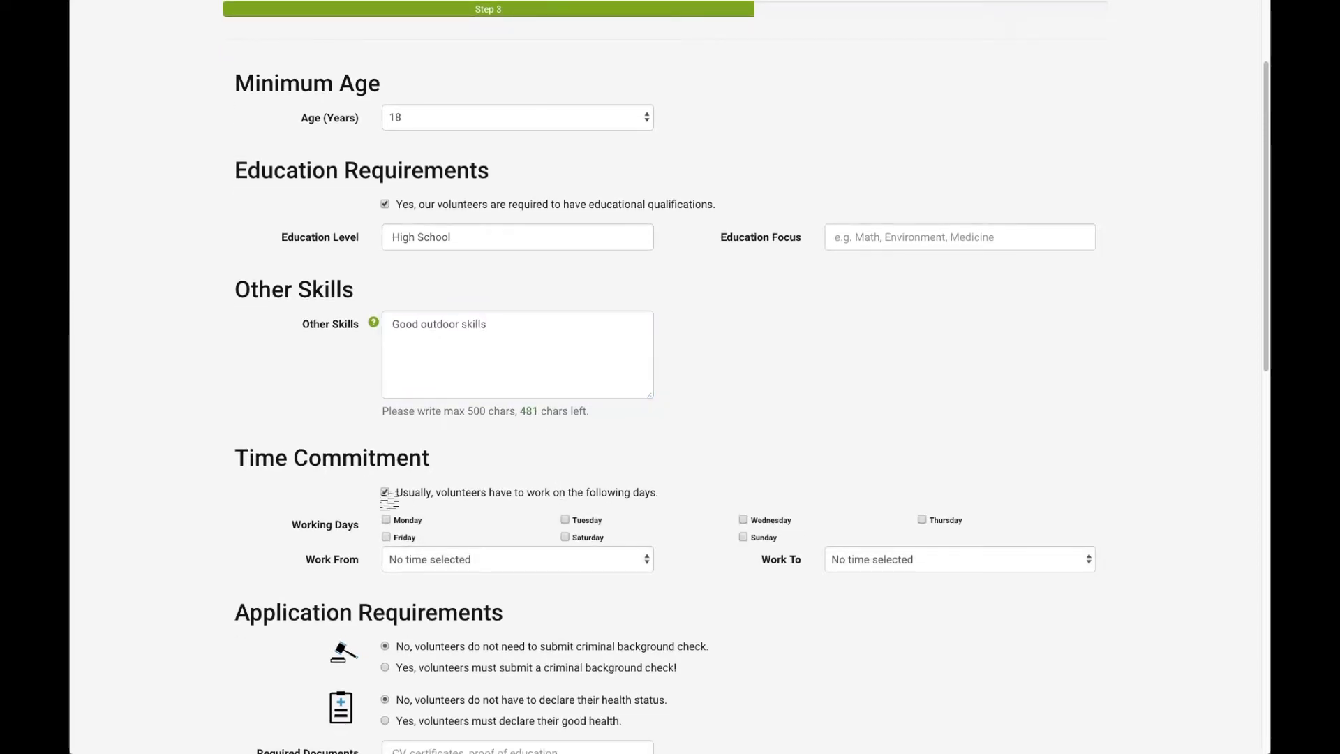
{"action": "left_click", "coordinate": [385, 519]}
{"action": "left_click", "coordinate": [565, 519]}
{"action": "left_click", "coordinate": [744, 519]}
{"action": "left_click", "coordinate": [921, 520]}
{"action": "left_click", "coordinate": [385, 536]}
{"action": "left_click", "coordinate": [565, 537]}
{"action": "left_click", "coordinate": [523, 559]}
{"action": "left_click", "coordinate": [524, 664]}
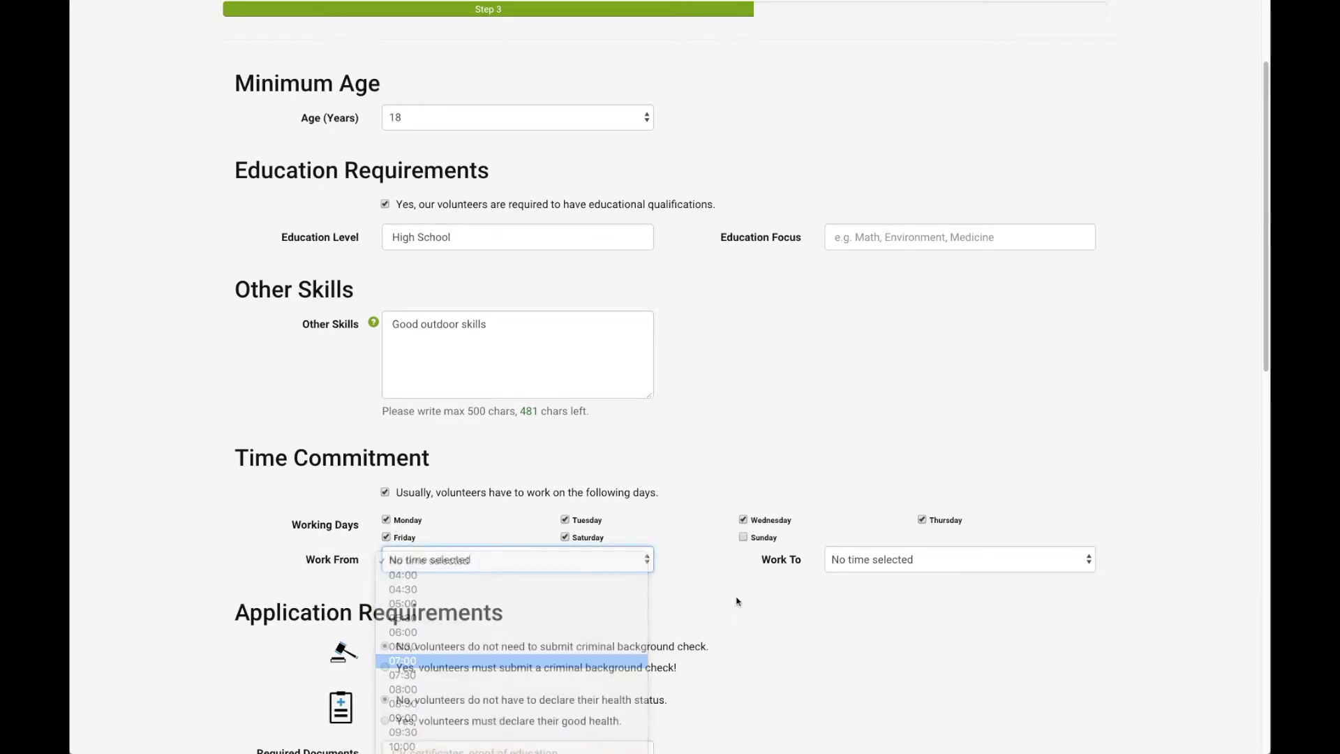
{"action": "left_click", "coordinate": [890, 560]}
{"action": "left_click", "coordinate": [862, 703]}
{"action": "scroll", "coordinate": [772, 621], "scroll_direction": "down", "scroll_amount": 4}
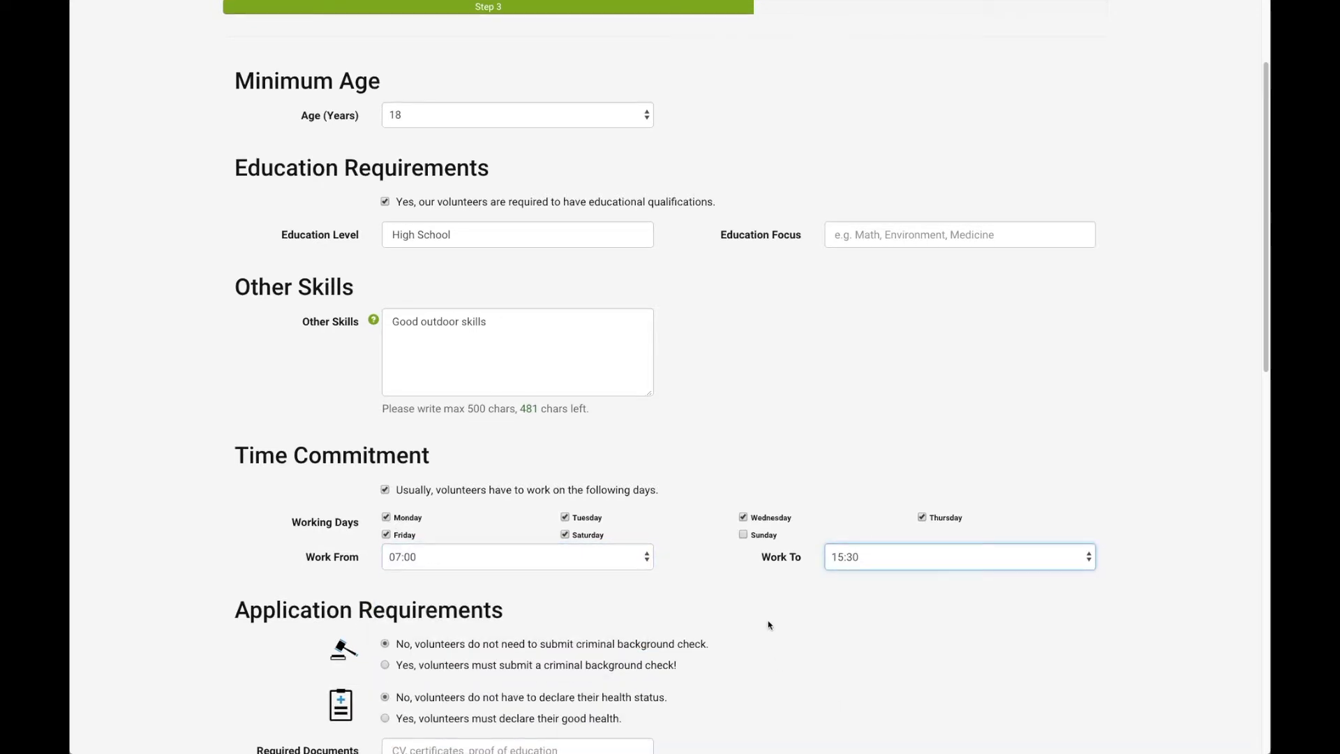
{"action": "scroll", "coordinate": [769, 624], "scroll_direction": "down", "scroll_amount": 1}
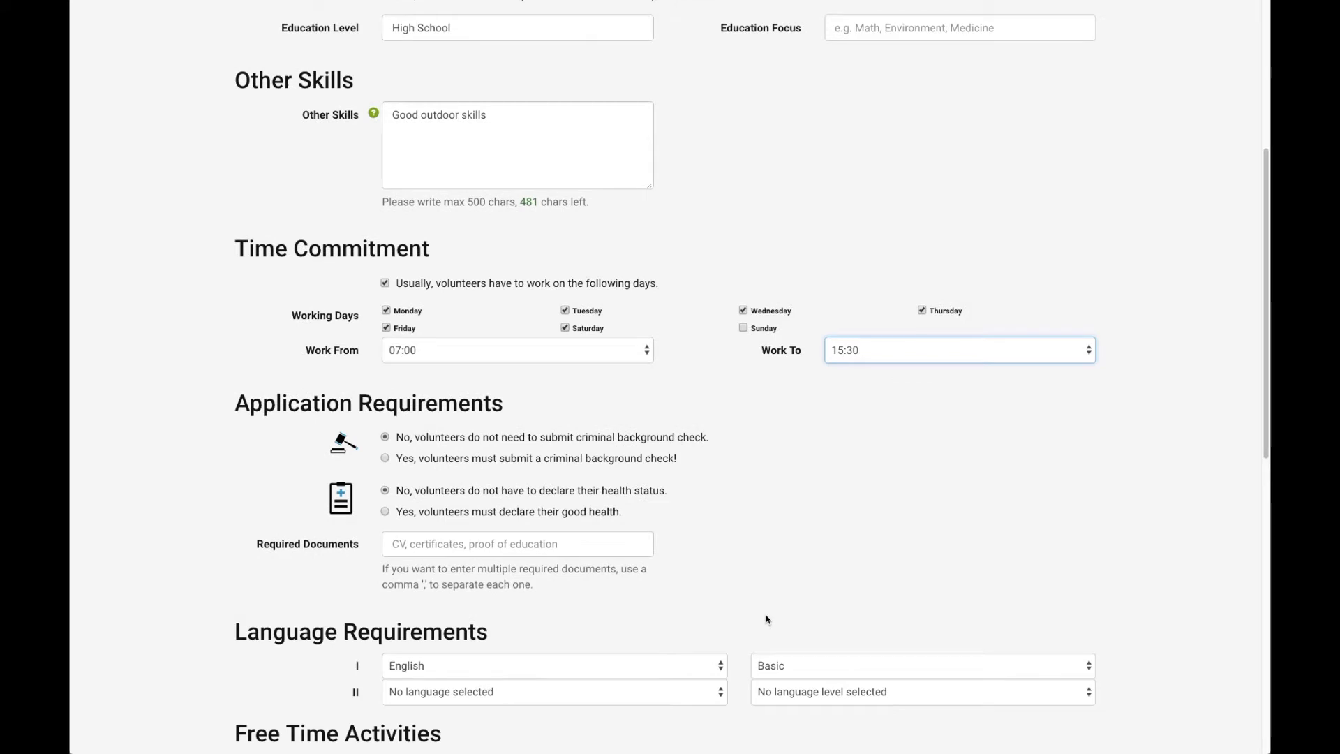
{"action": "scroll", "coordinate": [766, 616], "scroll_direction": "down", "scroll_amount": 4}
{"action": "scroll", "coordinate": [765, 607], "scroll_direction": "down", "scroll_amount": 1}
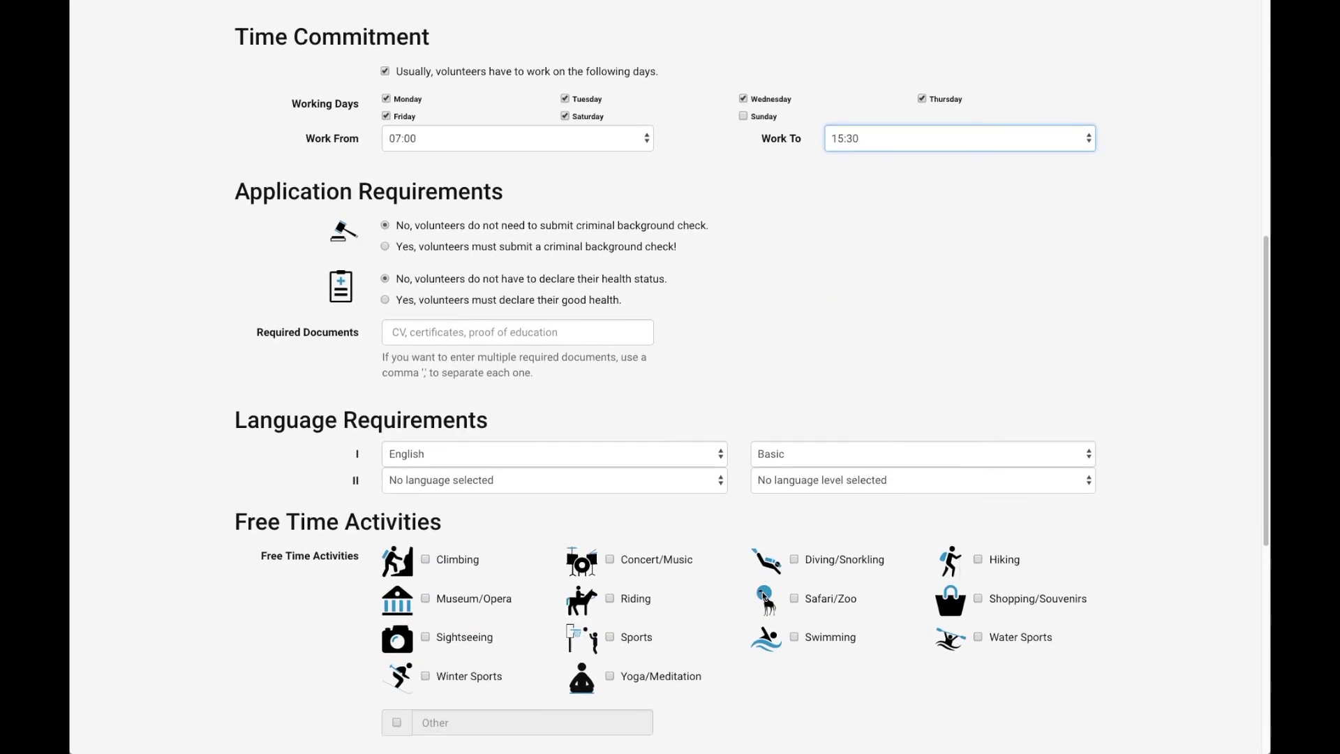
{"action": "scroll", "coordinate": [723, 552], "scroll_direction": "down", "scroll_amount": 5}
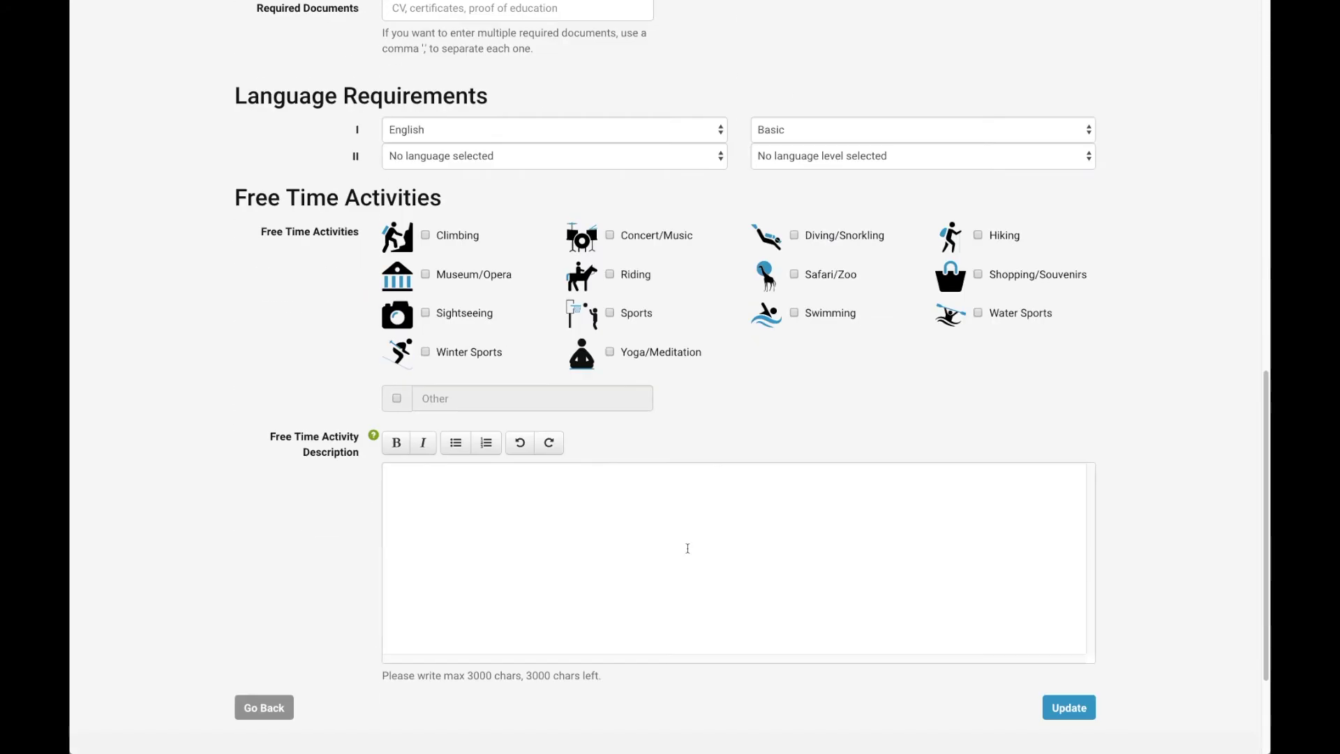
Tick Climbing, Hiking, Sightseeing and Yoga/Meditation, then save the requirements step
{"action": "left_click", "coordinate": [425, 234]}
{"action": "left_click", "coordinate": [978, 235]}
{"action": "left_click", "coordinate": [426, 313]}
{"action": "left_click", "coordinate": [609, 351]}
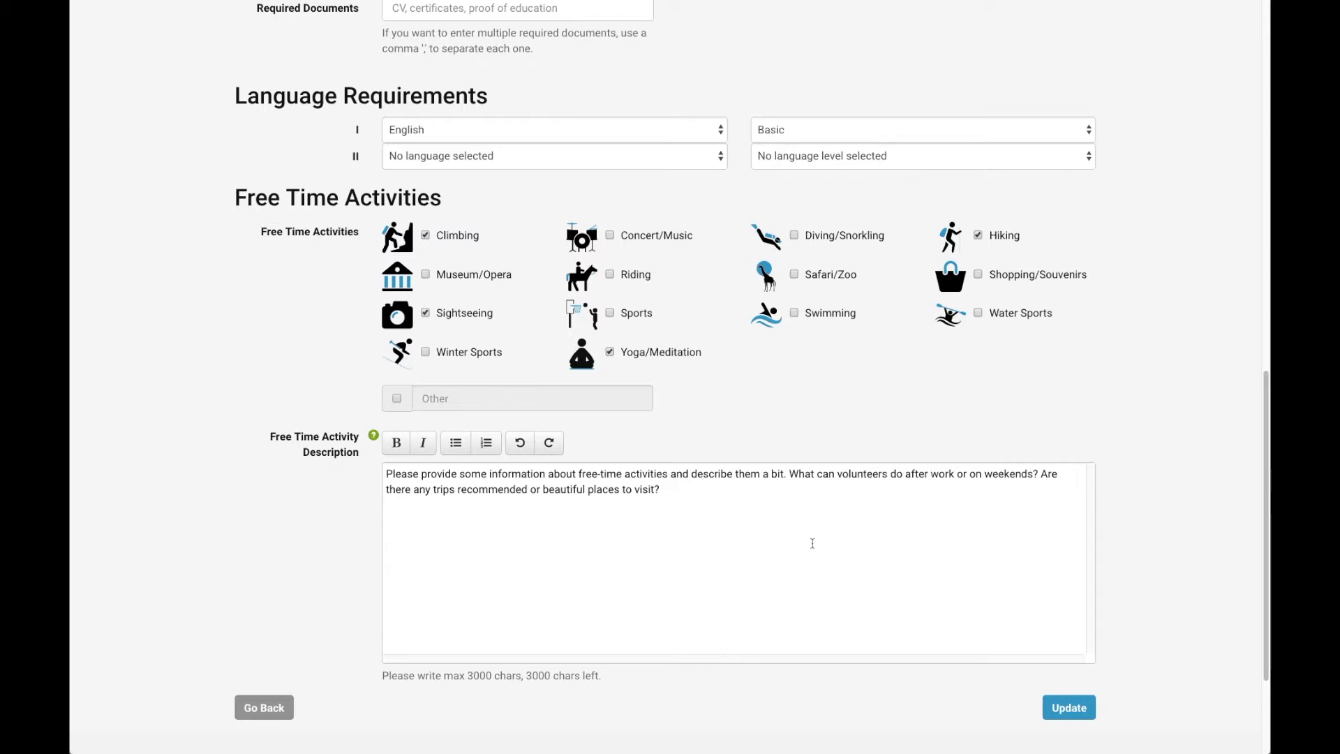
{"action": "left_click", "coordinate": [1068, 707]}
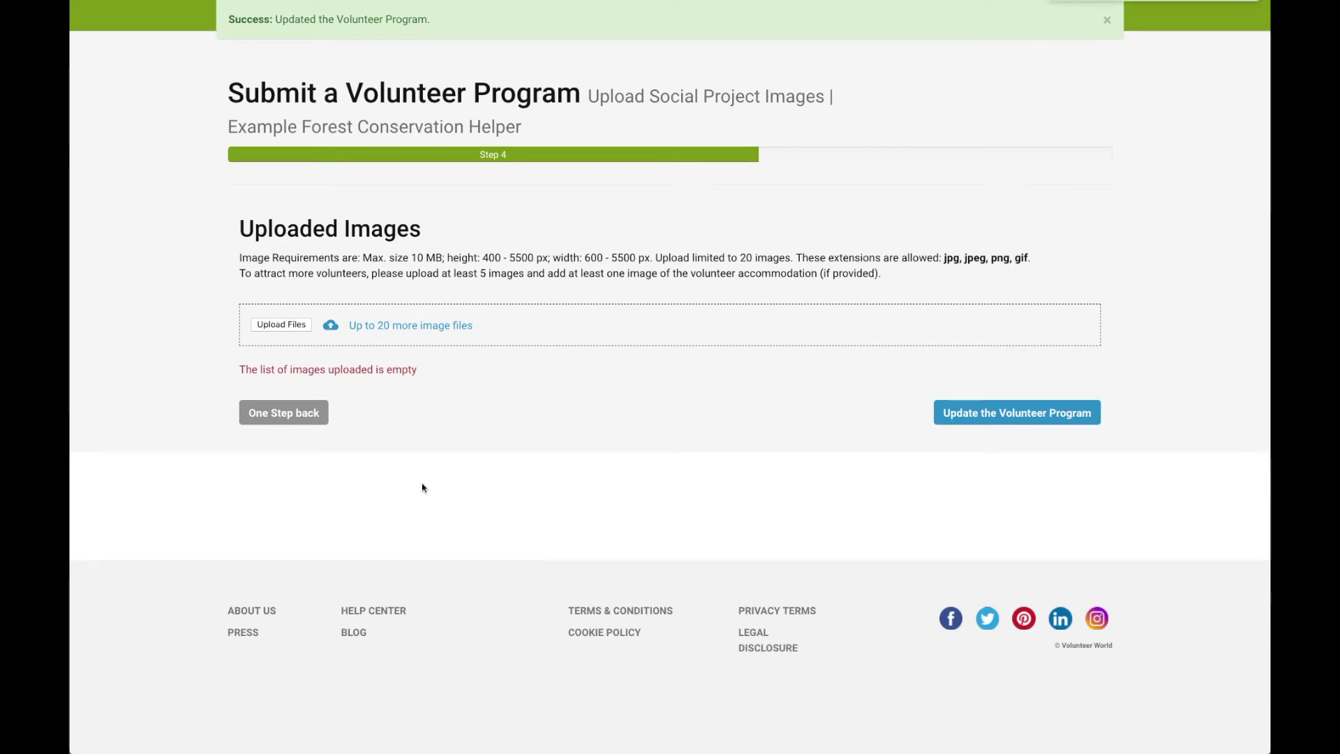
Upload nine photos, including volunteers.jpg, house.jpg and Mushroom.jpg, and save step 4
{"action": "left_click", "coordinate": [279, 326]}
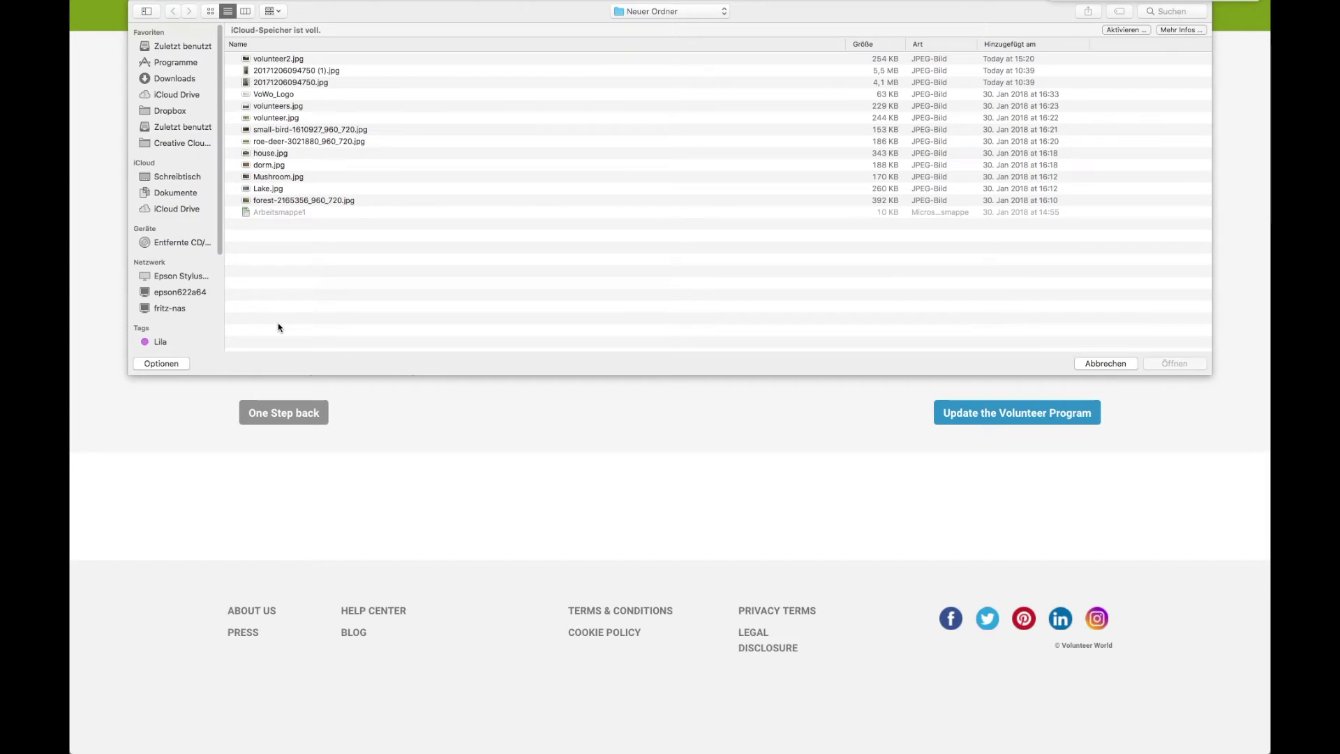
{"action": "left_click", "coordinate": [272, 107]}
{"action": "left_click", "coordinate": [277, 118], "text": "super"}
{"action": "left_click", "coordinate": [278, 154], "text": "super"}
{"action": "left_click", "coordinate": [278, 140], "text": "super"}
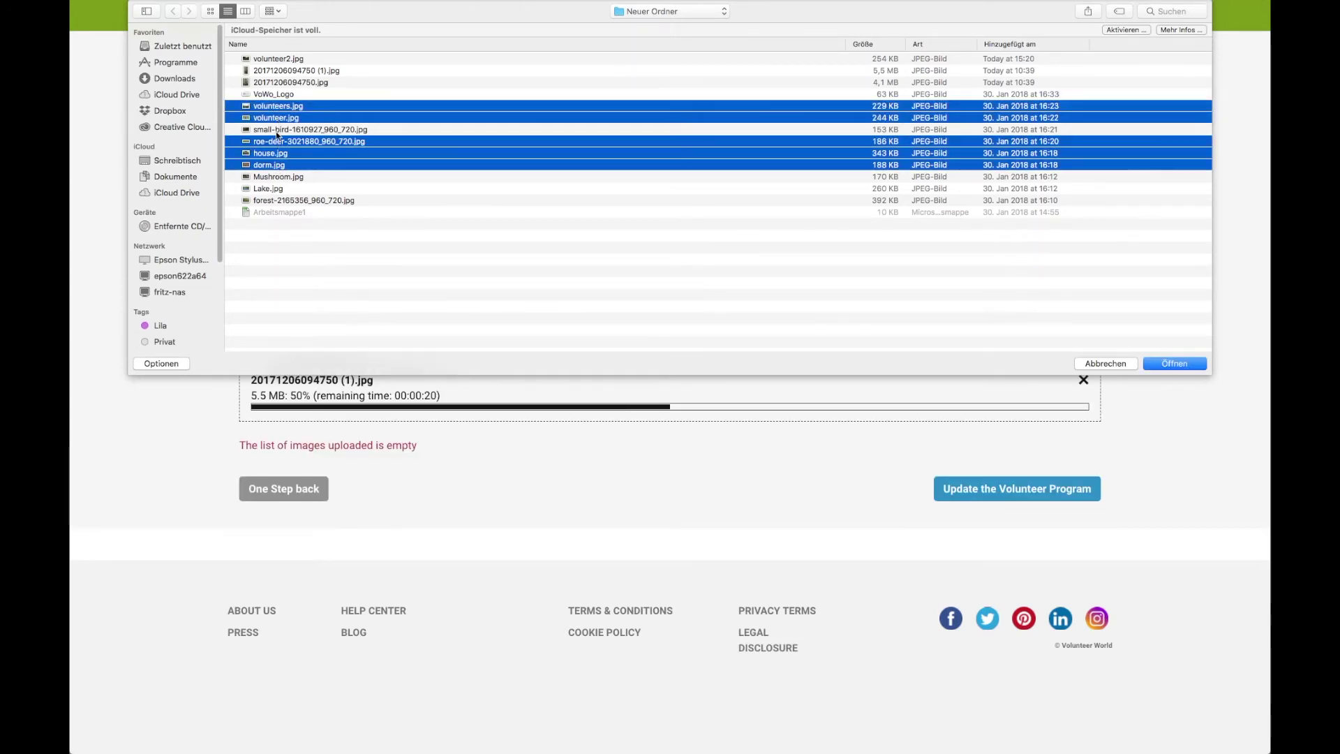
{"action": "left_click", "coordinate": [278, 201], "text": "super"}
{"action": "left_click", "coordinate": [278, 188], "text": "super"}
{"action": "left_click", "coordinate": [1173, 363]}
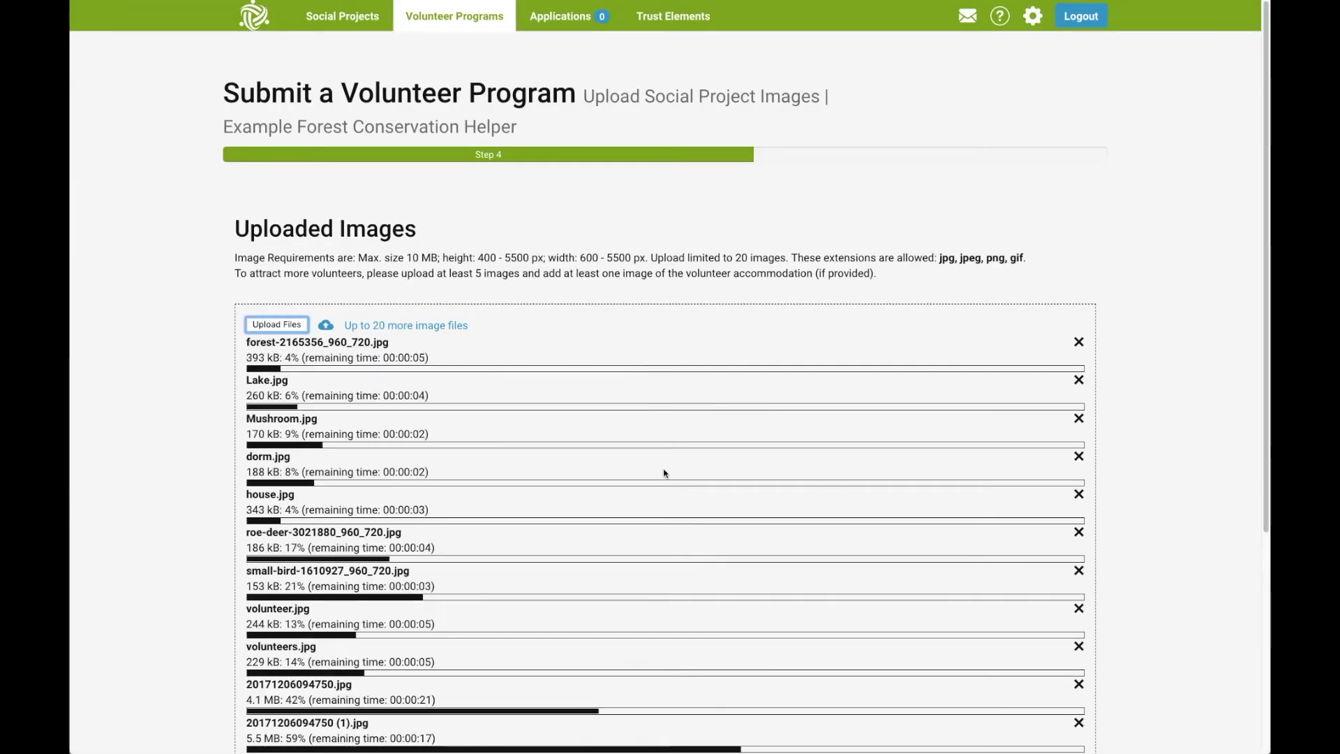
{"action": "scroll", "coordinate": [663, 474], "scroll_direction": "down", "scroll_amount": 1}
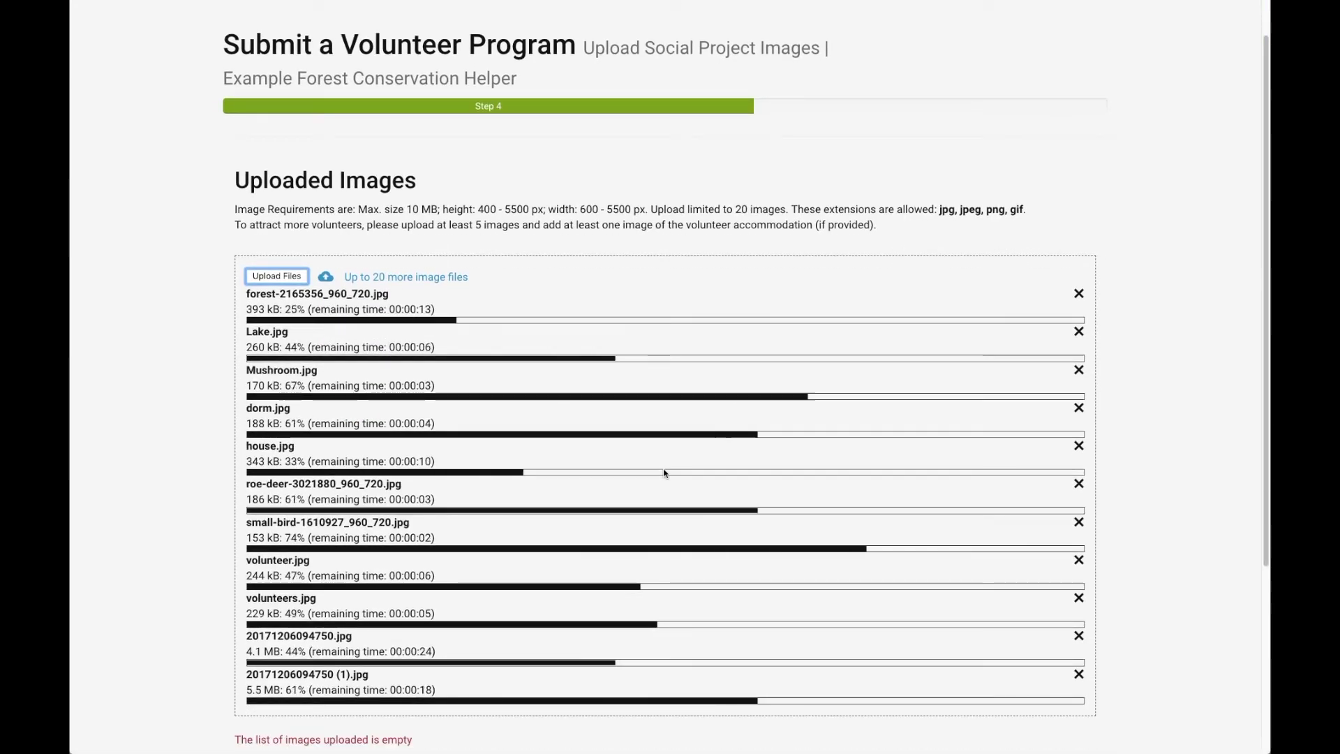
{"action": "left_click", "coordinate": [1056, 551]}
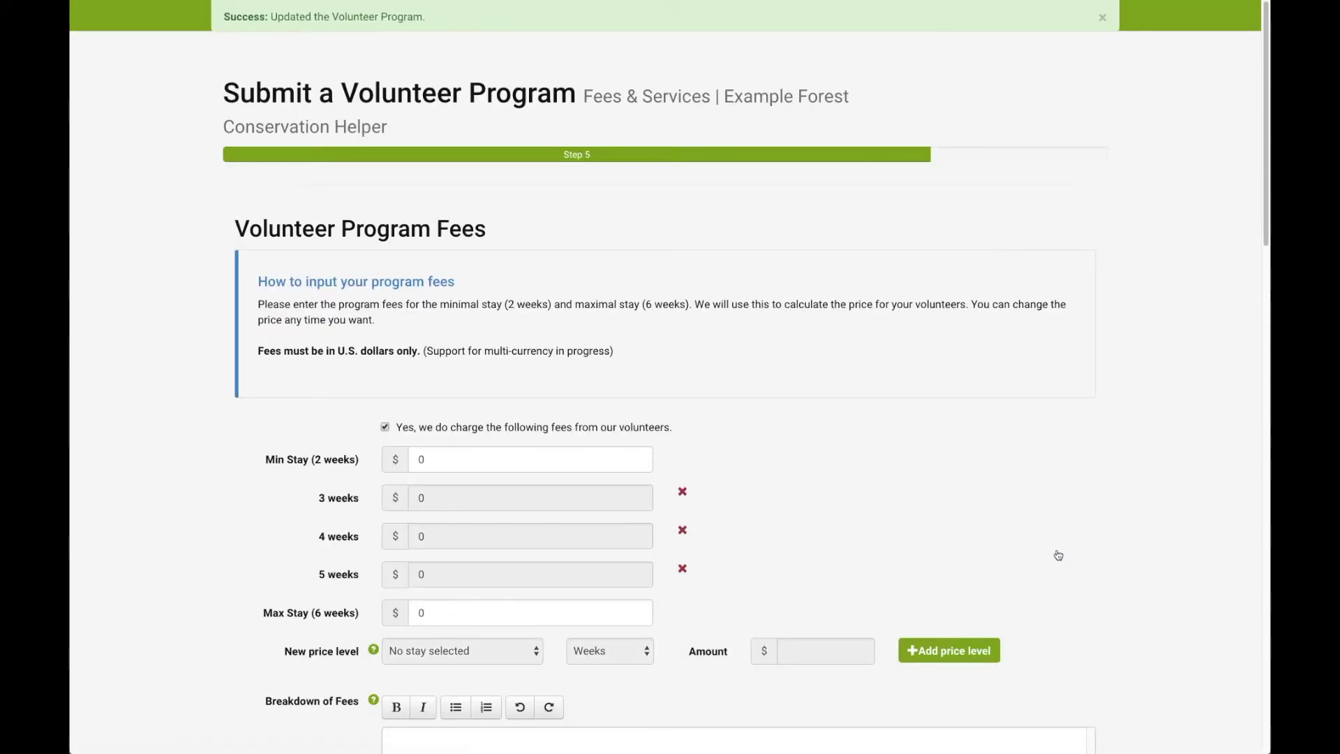
{"action": "scroll", "coordinate": [838, 481], "scroll_direction": "down", "scroll_amount": 3}
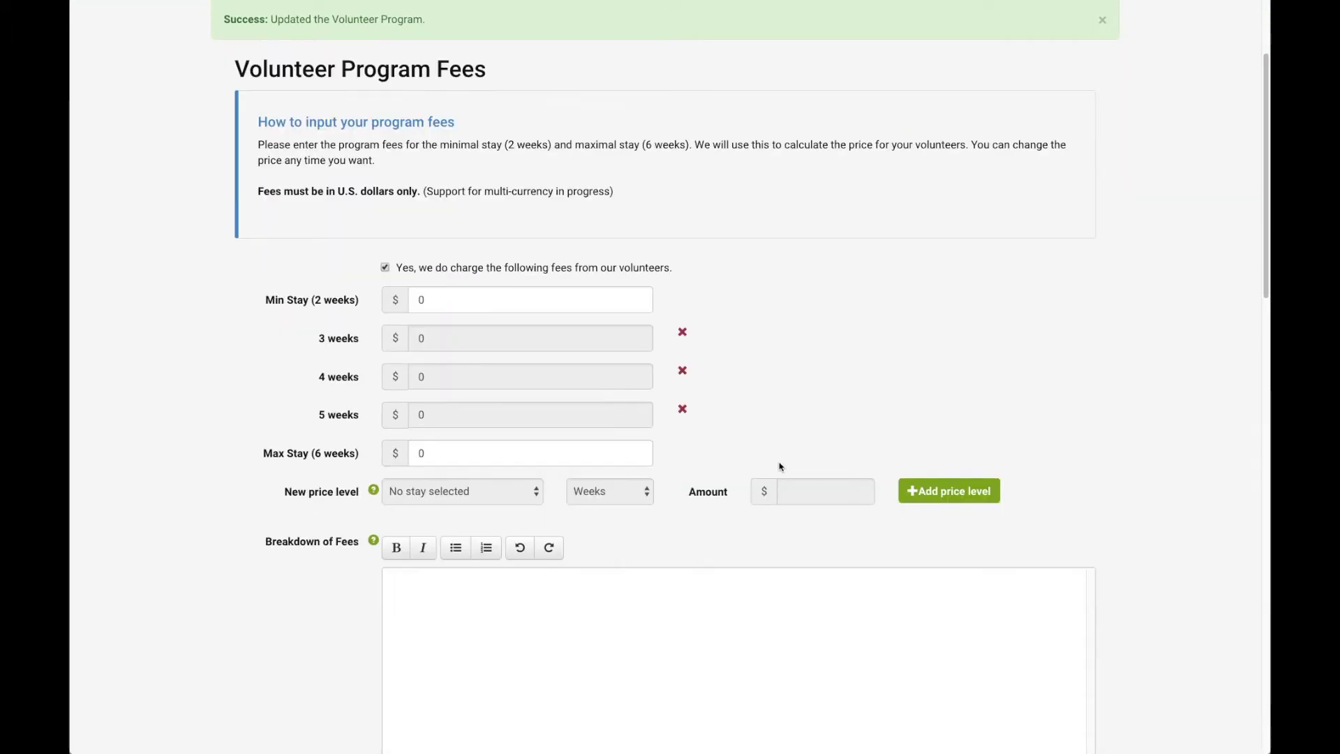
Enter fees of 200 for Min Stay and 600 for Max Stay, and paste the fee breakdown
{"action": "left_click", "coordinate": [416, 297]}
{"action": "double_click", "coordinate": [416, 298]}
{"action": "type", "text": "2"}
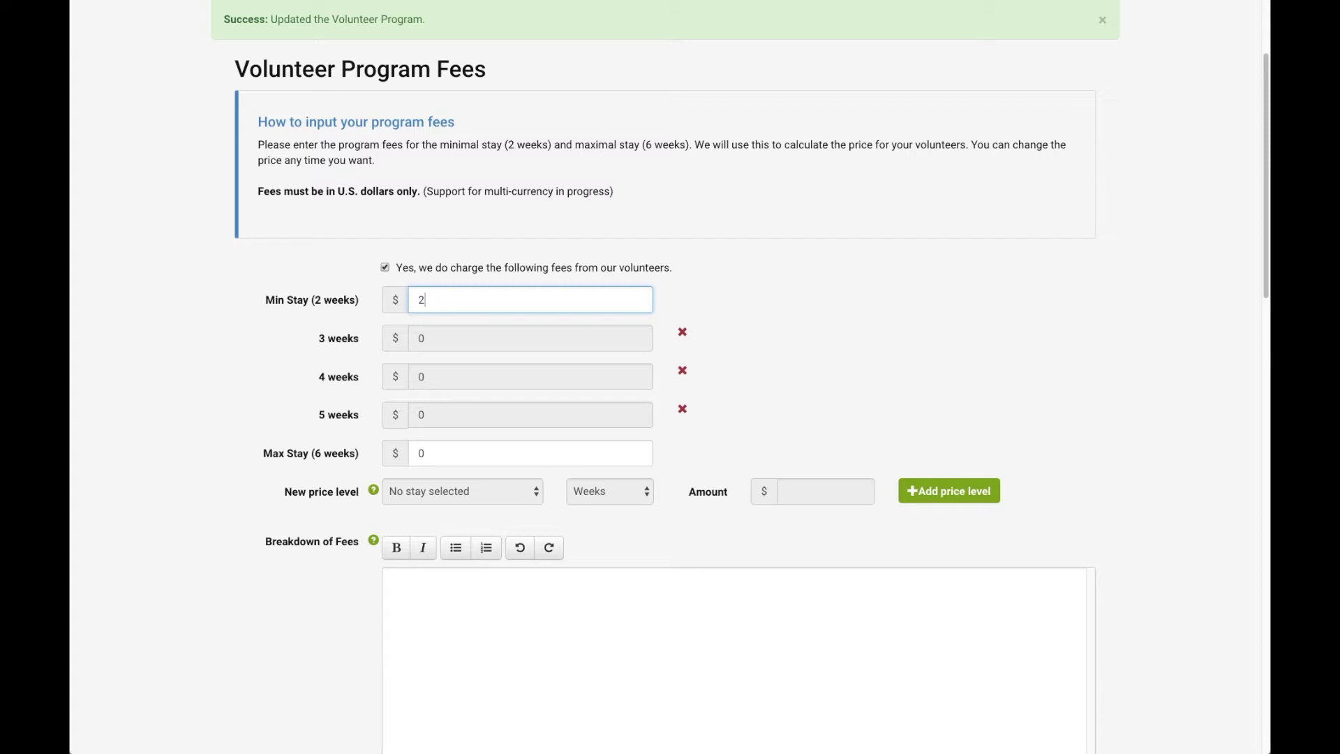
{"action": "type", "text": "00"}
{"action": "left_click", "coordinate": [428, 452]}
{"action": "double_click", "coordinate": [428, 453]}
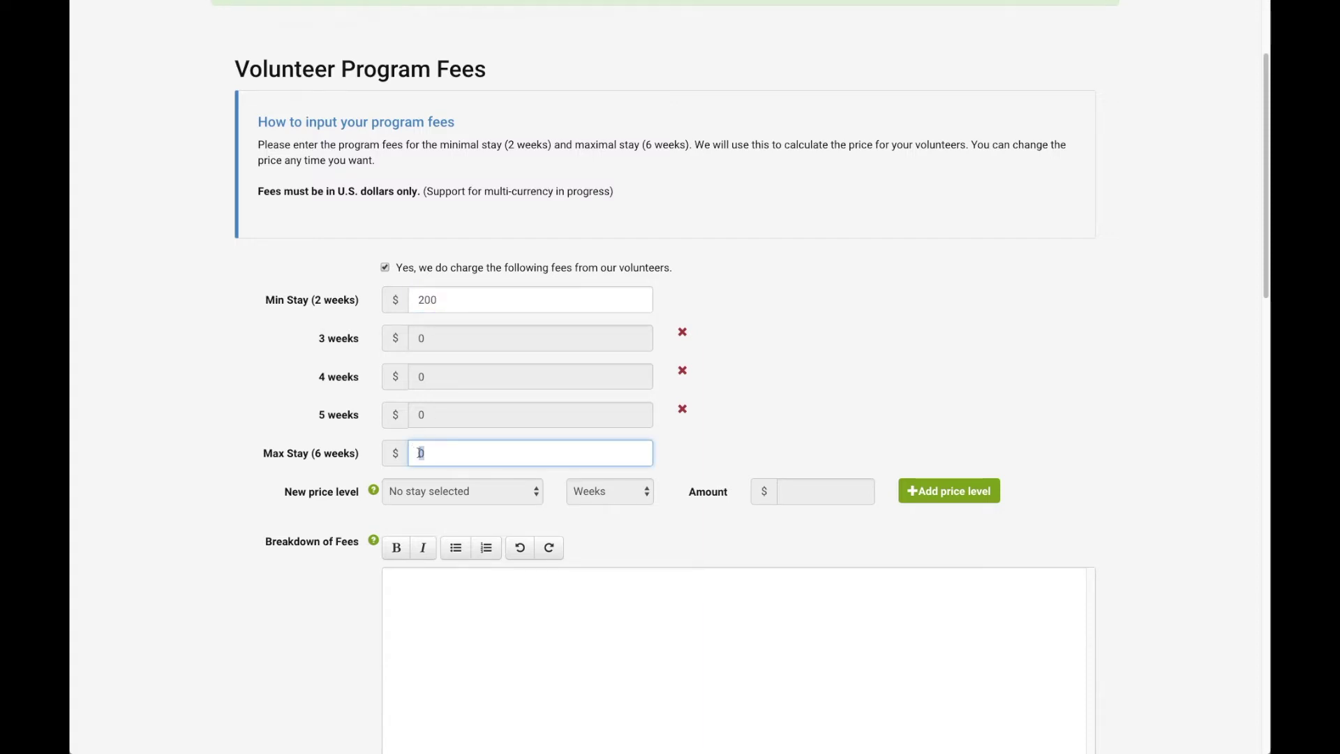
{"action": "type", "text": "600"}
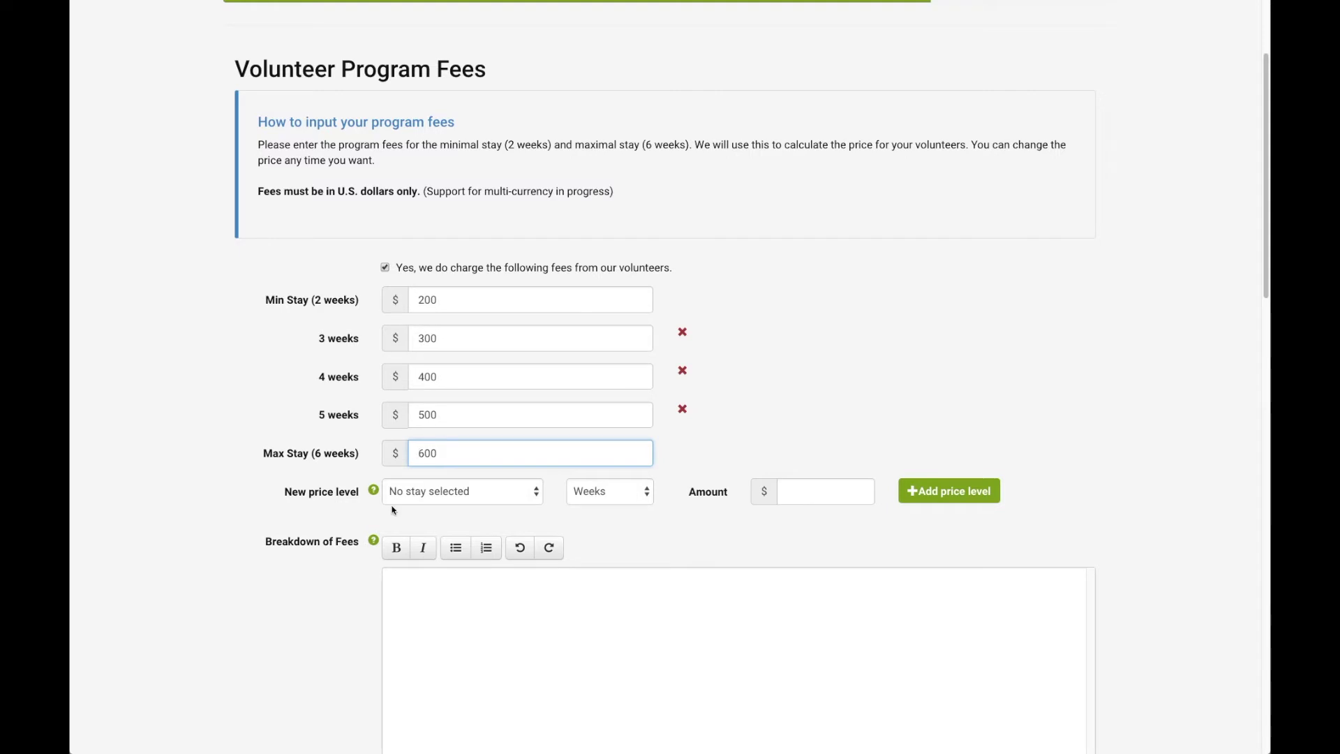
{"action": "left_click", "coordinate": [315, 592]}
{"action": "scroll", "coordinate": [316, 592], "scroll_direction": "down", "scroll_amount": 2}
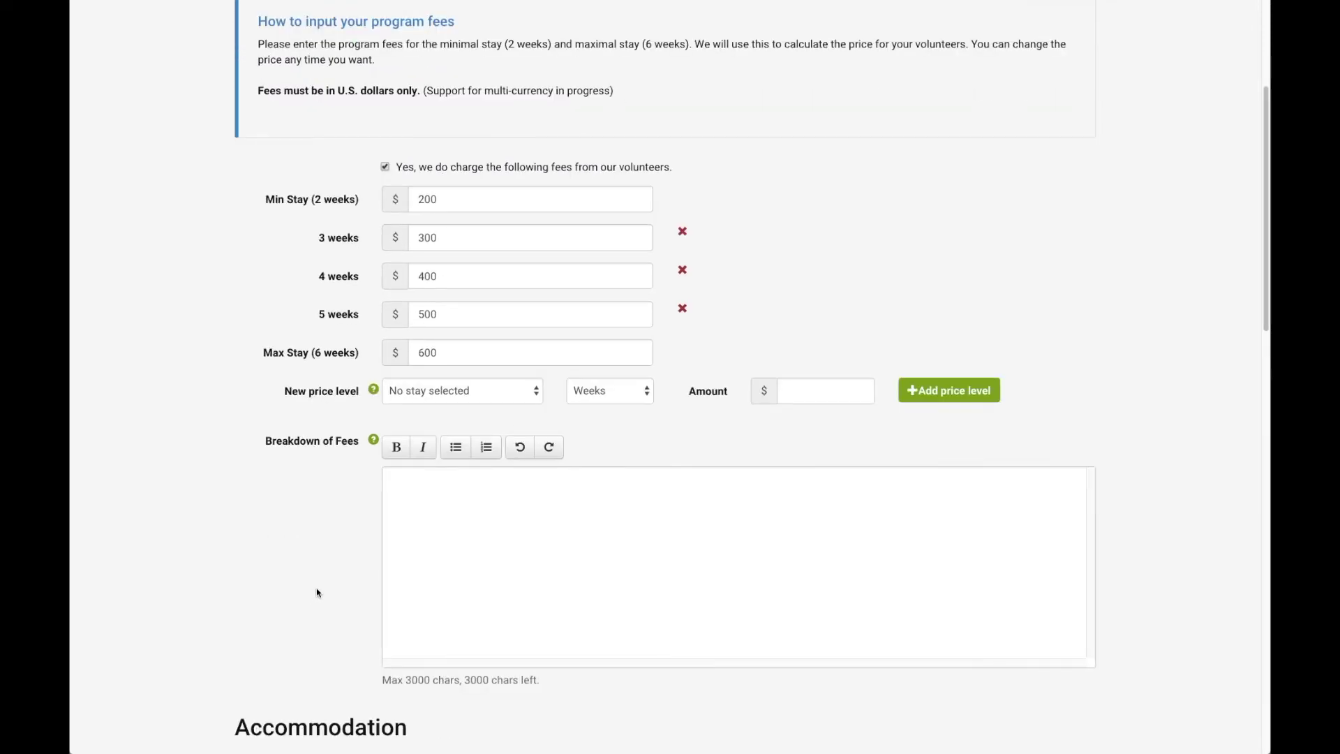
{"action": "scroll", "coordinate": [419, 544], "scroll_direction": "down", "scroll_amount": 1}
{"action": "right_click", "coordinate": [459, 505]}
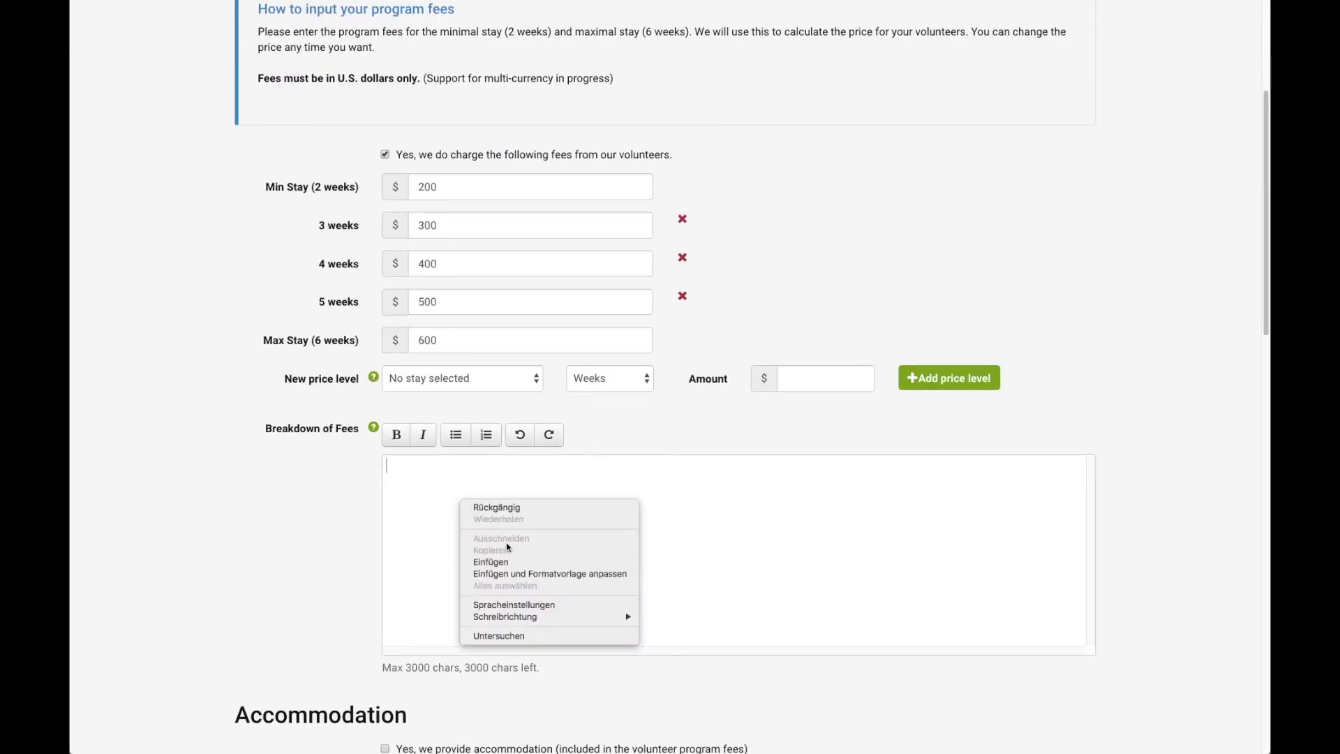
{"action": "left_click", "coordinate": [522, 573]}
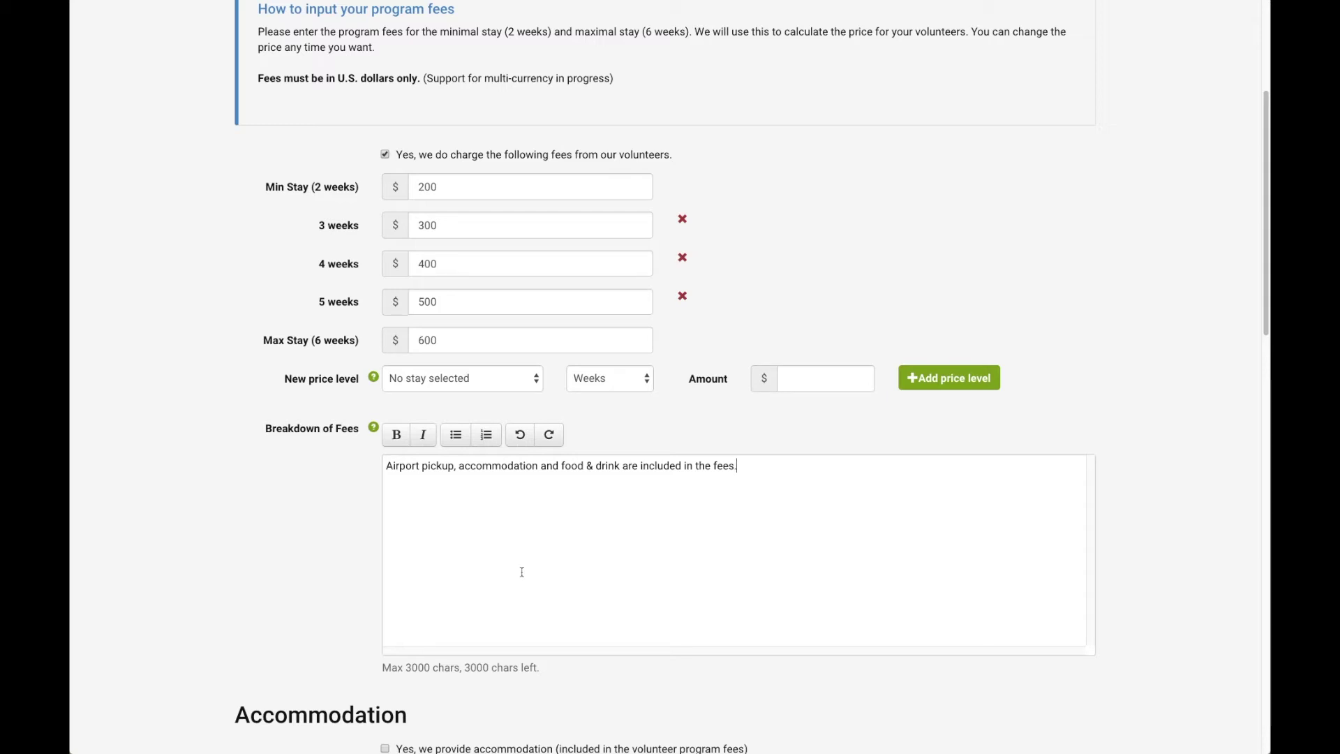
{"action": "scroll", "coordinate": [522, 573], "scroll_direction": "down", "scroll_amount": 3}
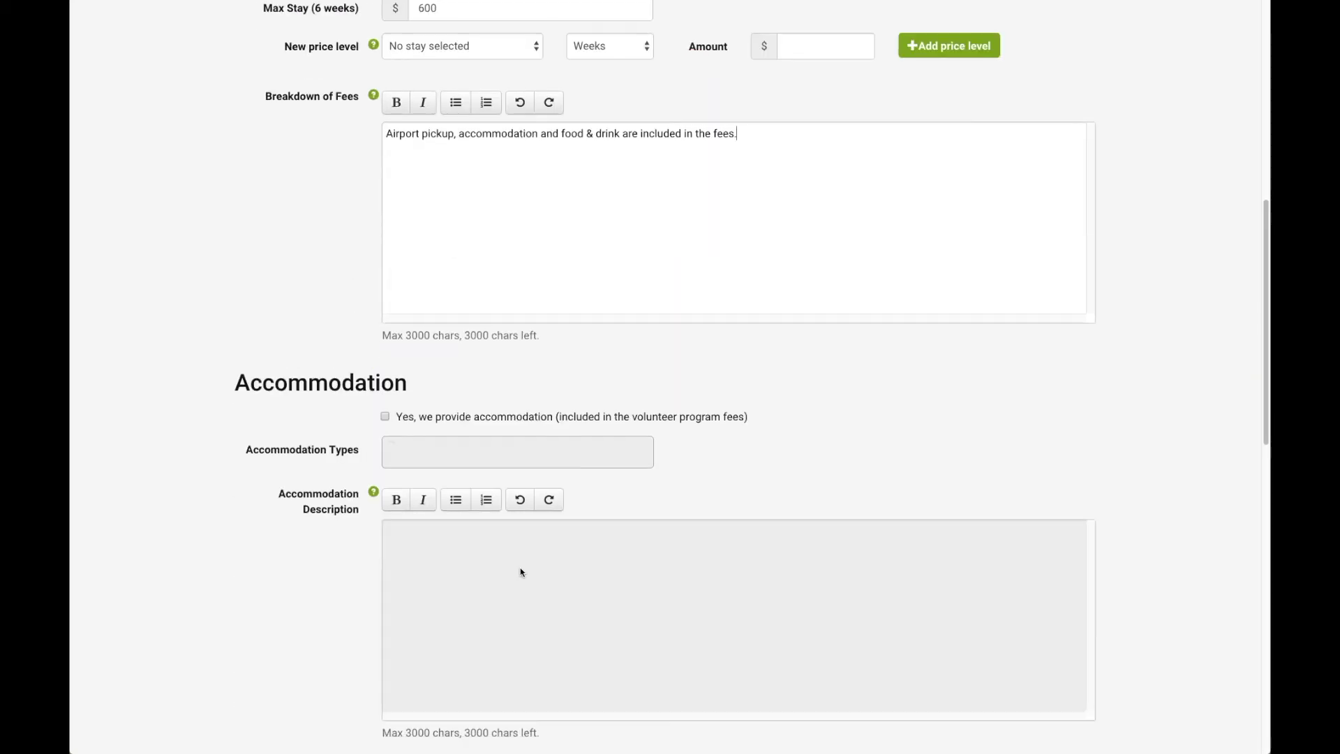
Provide Dorm Room accommodation, food & drink and airport pickup, then save the fees step
{"action": "left_click", "coordinate": [386, 416]}
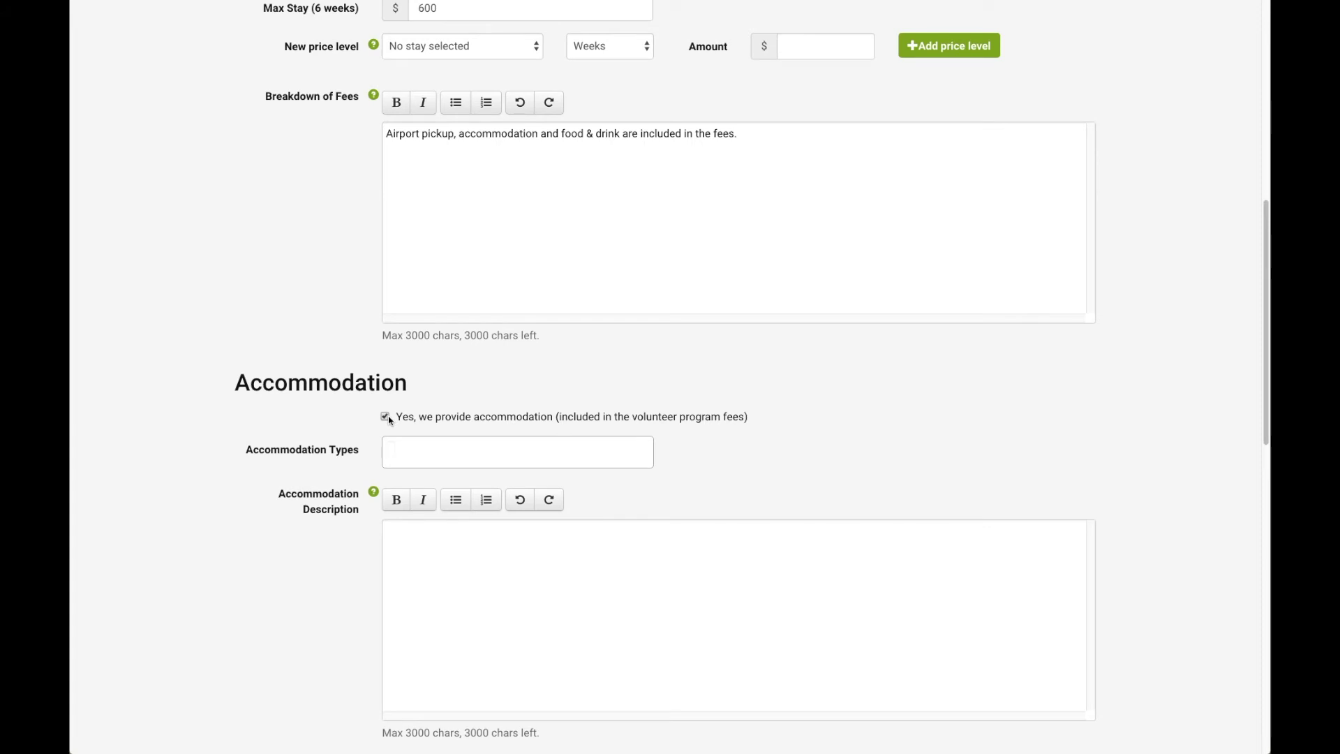
{"action": "left_click", "coordinate": [412, 450]}
{"action": "left_click", "coordinate": [449, 605]}
{"action": "scroll", "coordinate": [471, 602], "scroll_direction": "down", "scroll_amount": 1}
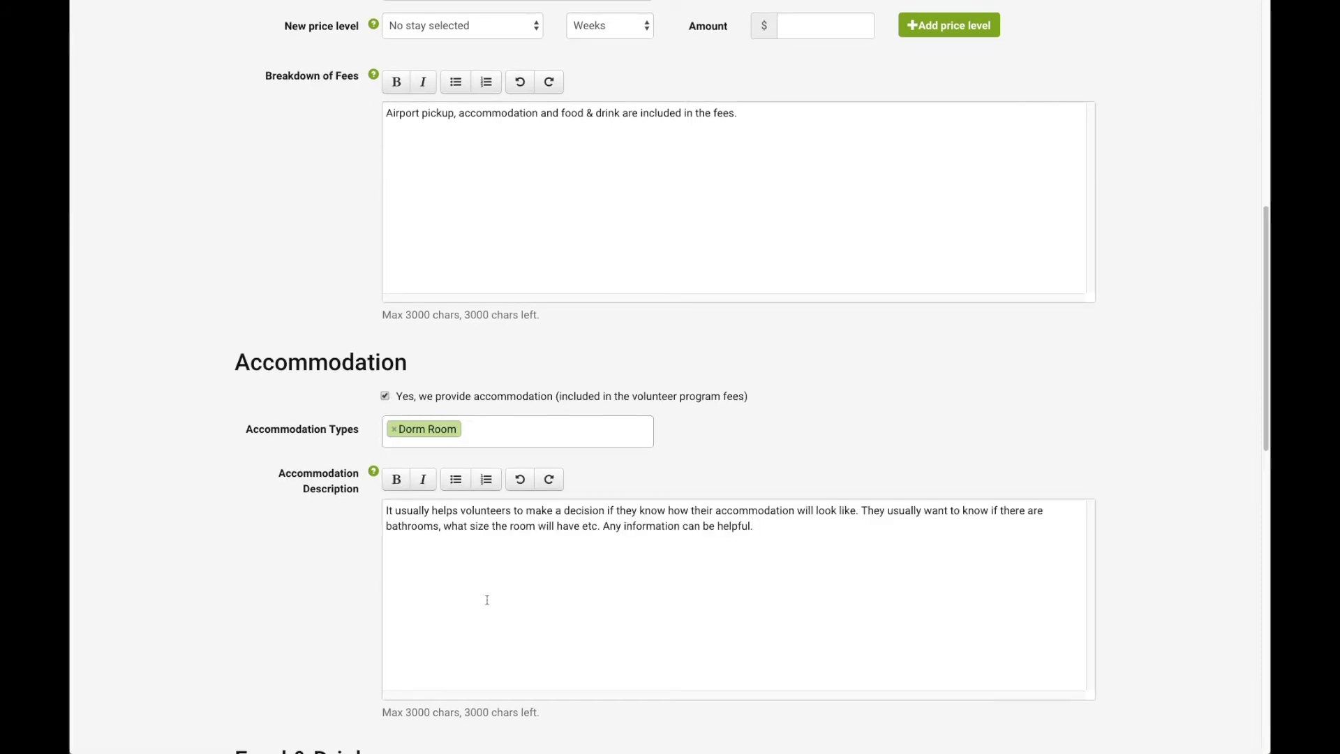
{"action": "scroll", "coordinate": [487, 602], "scroll_direction": "down", "scroll_amount": 1}
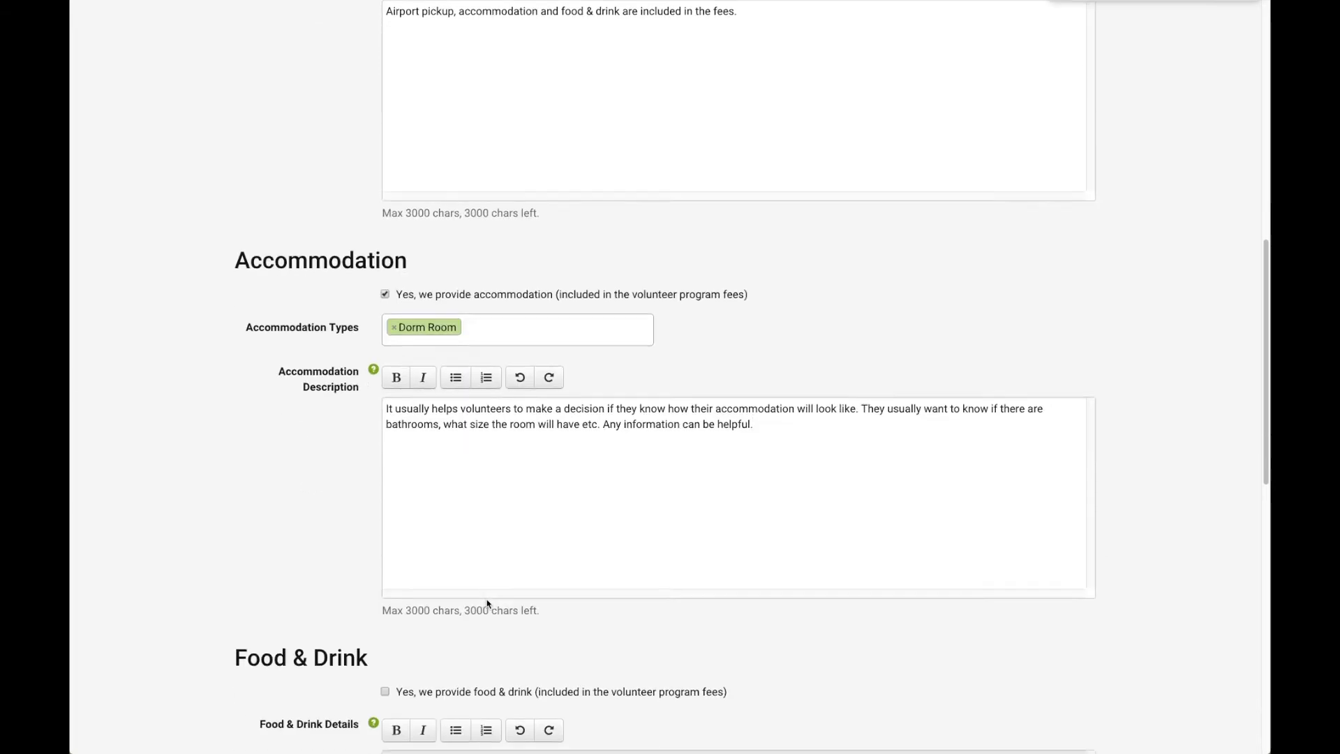
{"action": "scroll", "coordinate": [488, 603], "scroll_direction": "down", "scroll_amount": 4}
{"action": "left_click", "coordinate": [385, 314]}
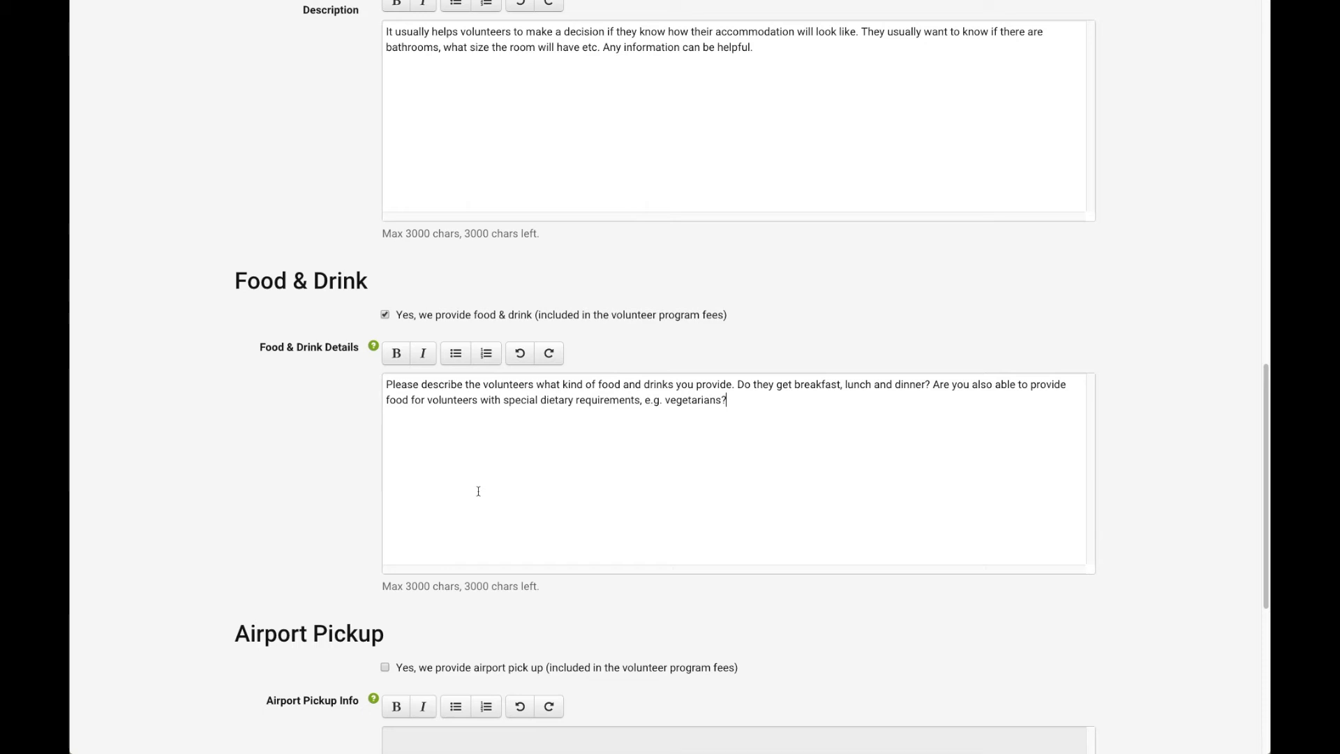
{"action": "scroll", "coordinate": [480, 489], "scroll_direction": "down", "scroll_amount": 4}
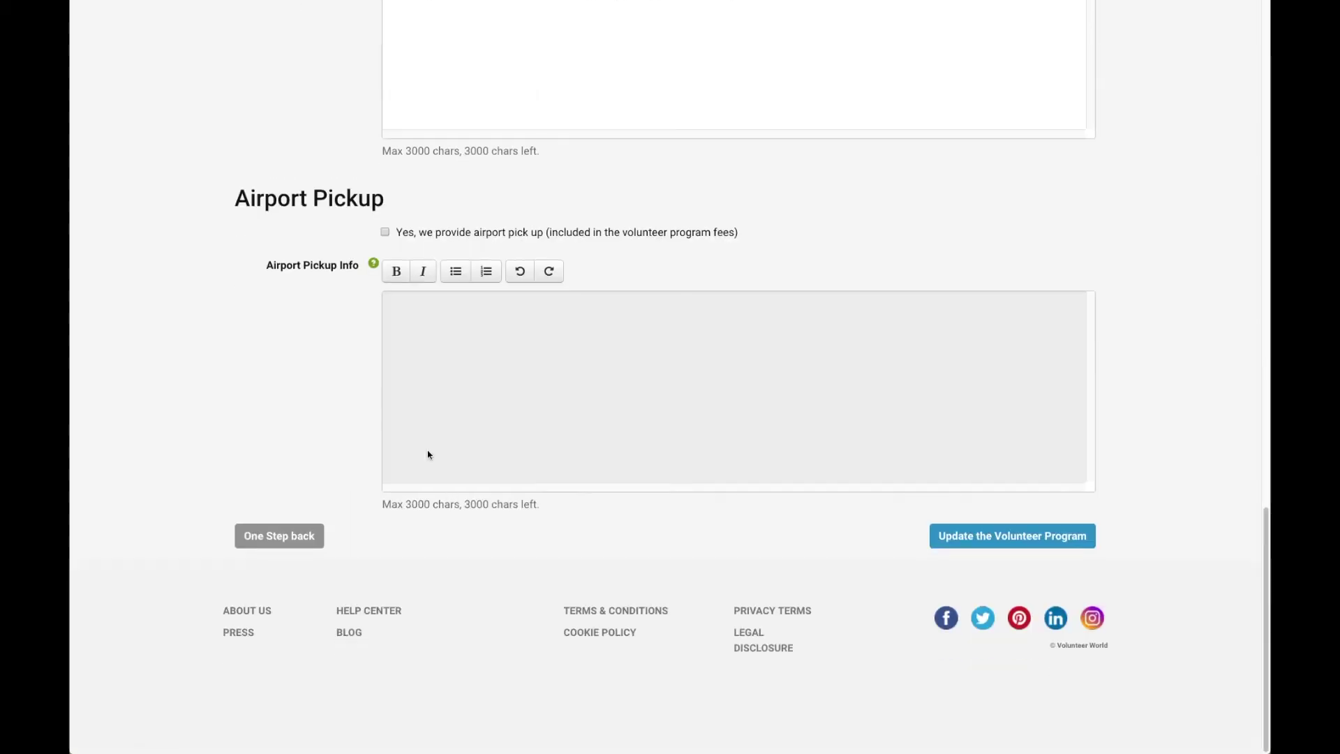
{"action": "left_click", "coordinate": [384, 231]}
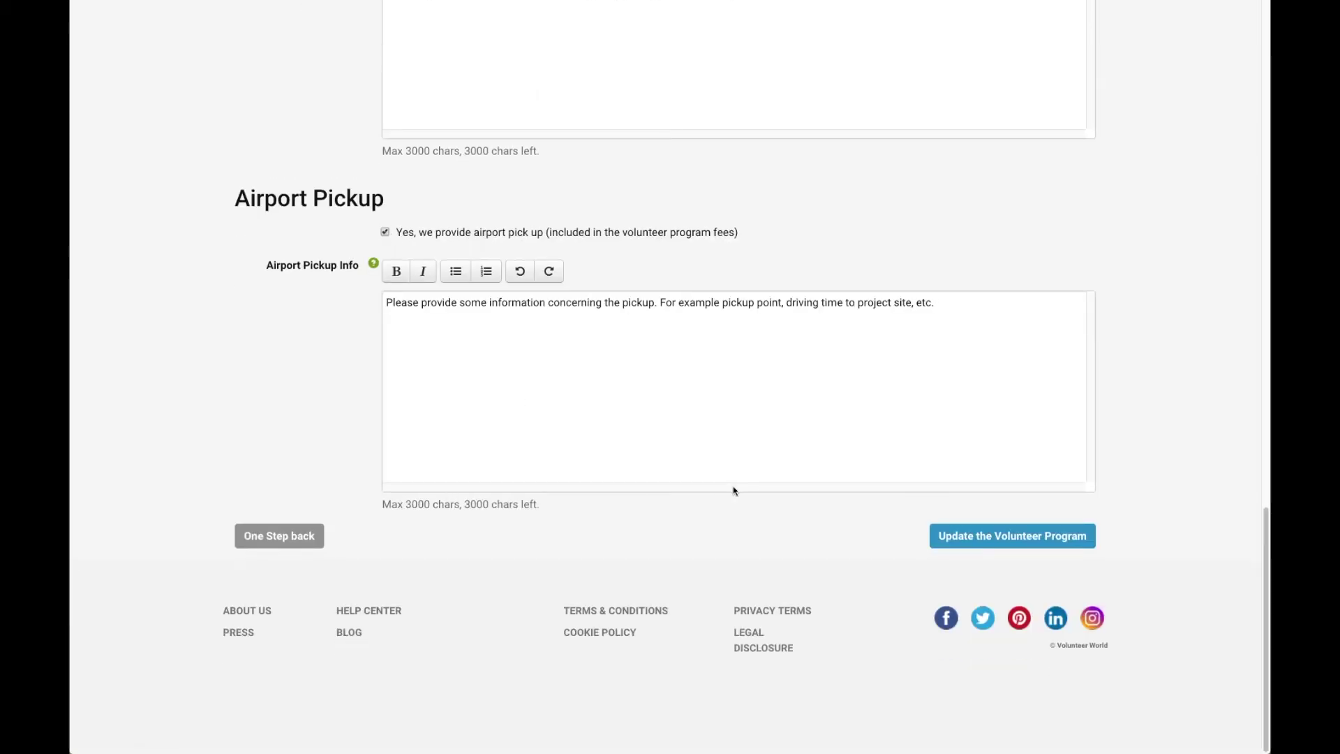
{"action": "left_click", "coordinate": [1014, 538]}
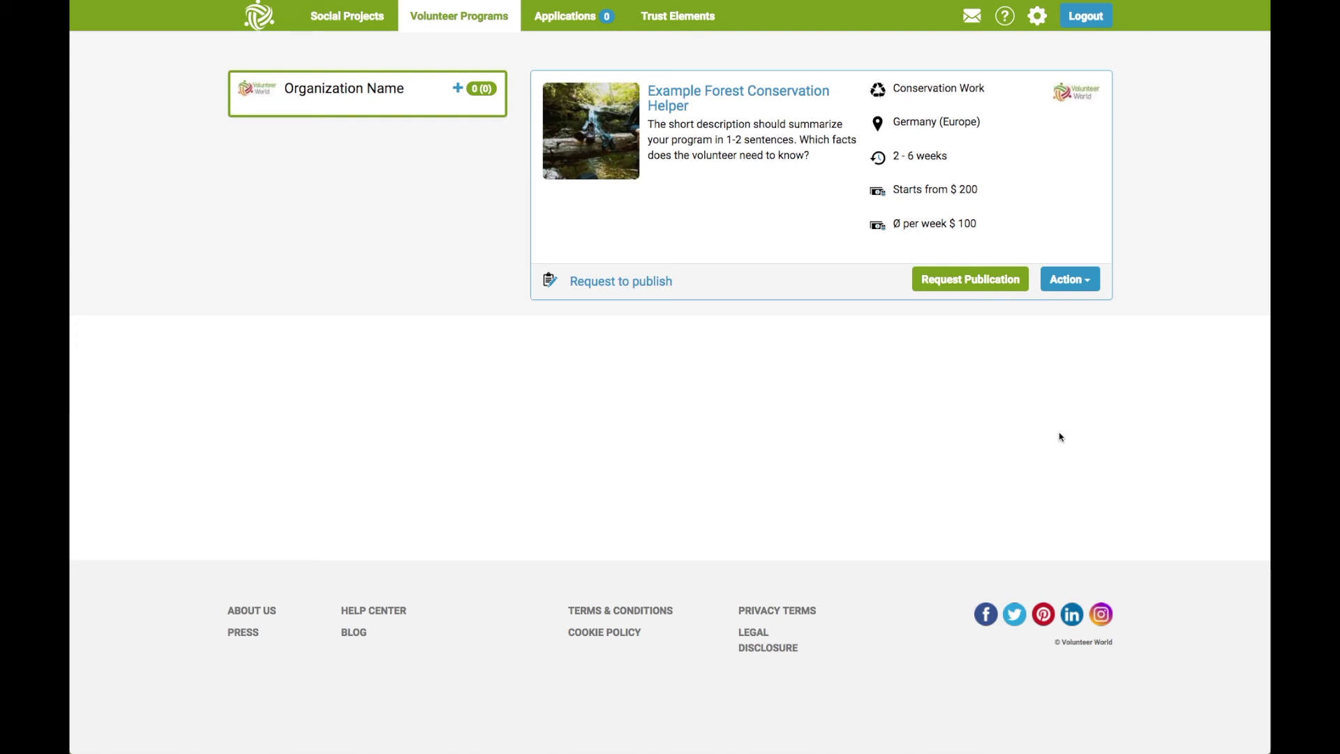
Request publication of the Example Forest Conservation Helper program from its overview card
{"action": "left_click", "coordinate": [974, 285]}
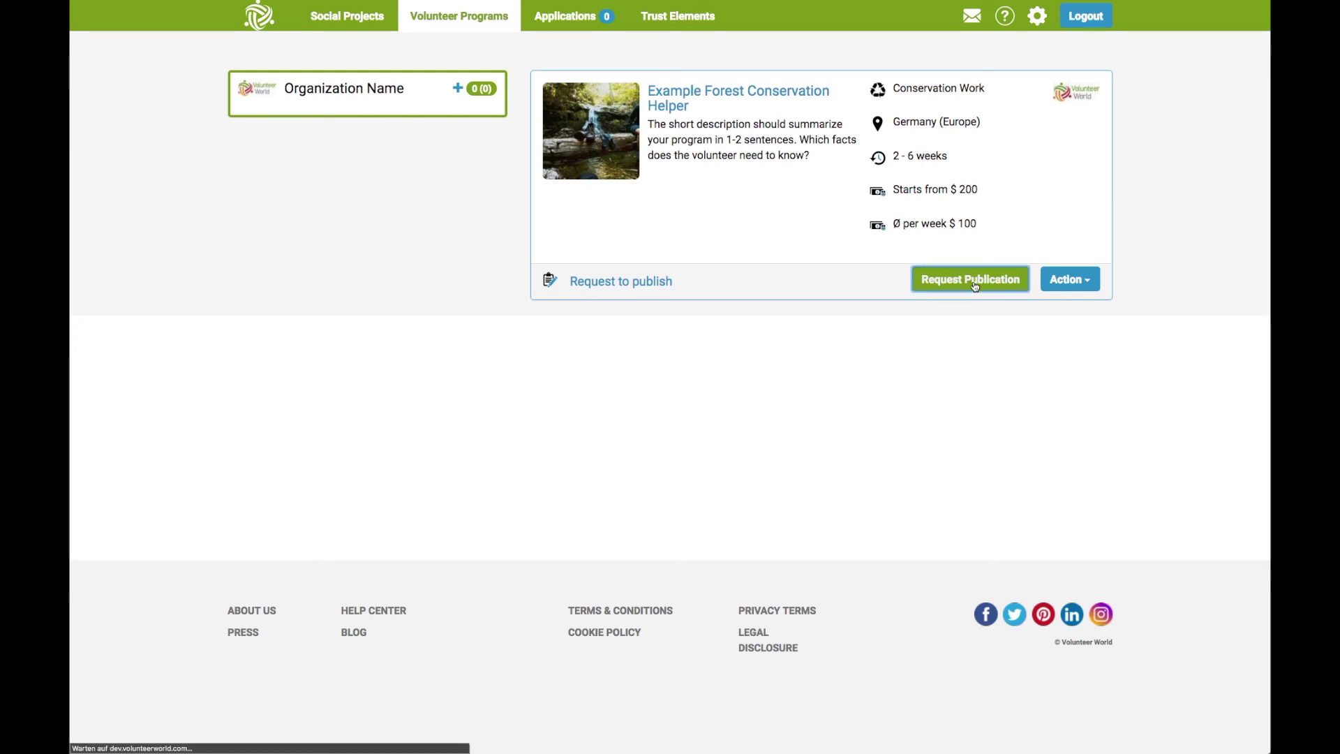